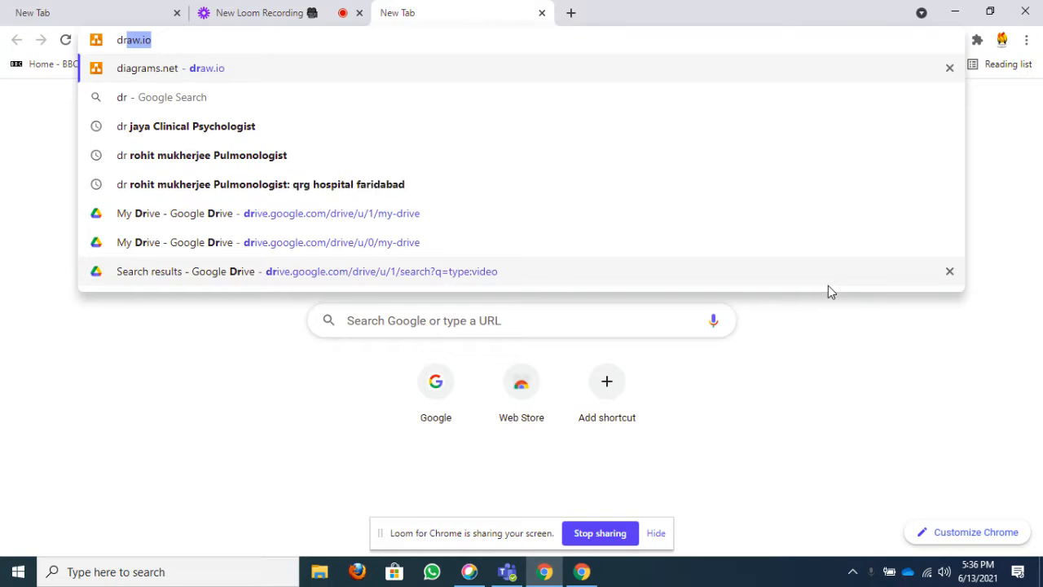
Open draw.io in the browser and choose Device as the storage location for diagrams
type("aw.i")
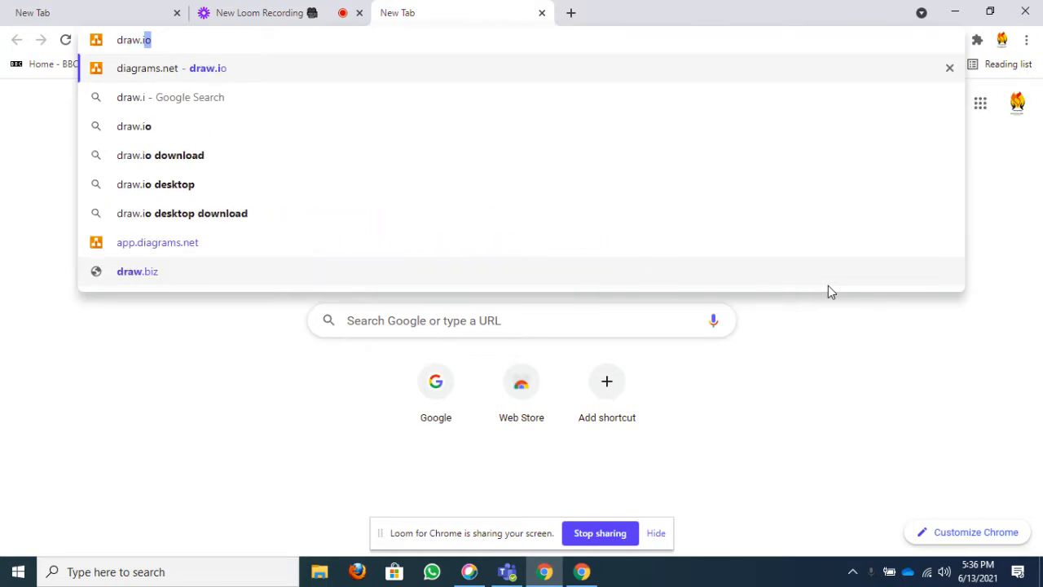
type("o")
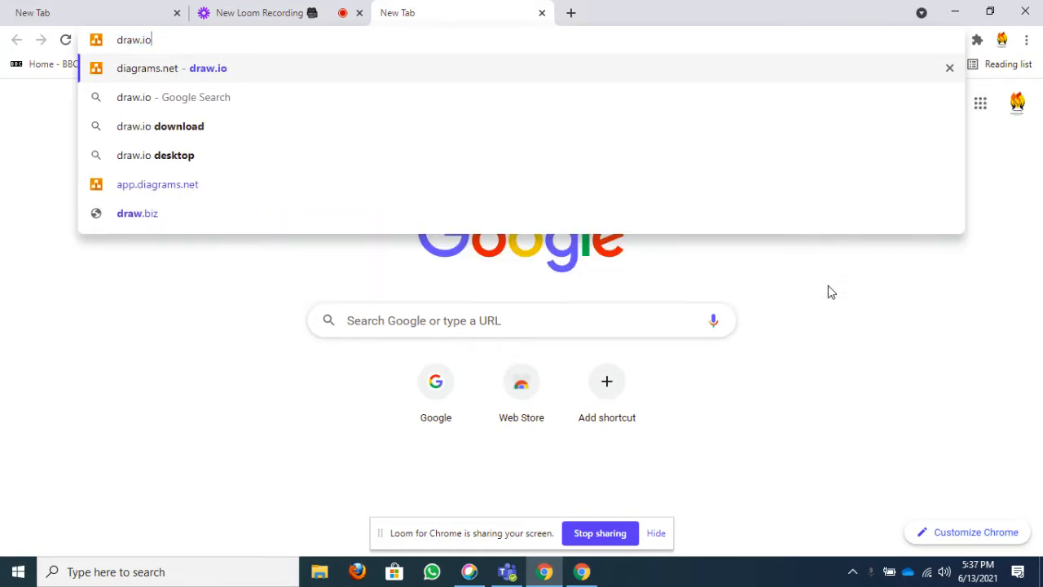
key("Return")
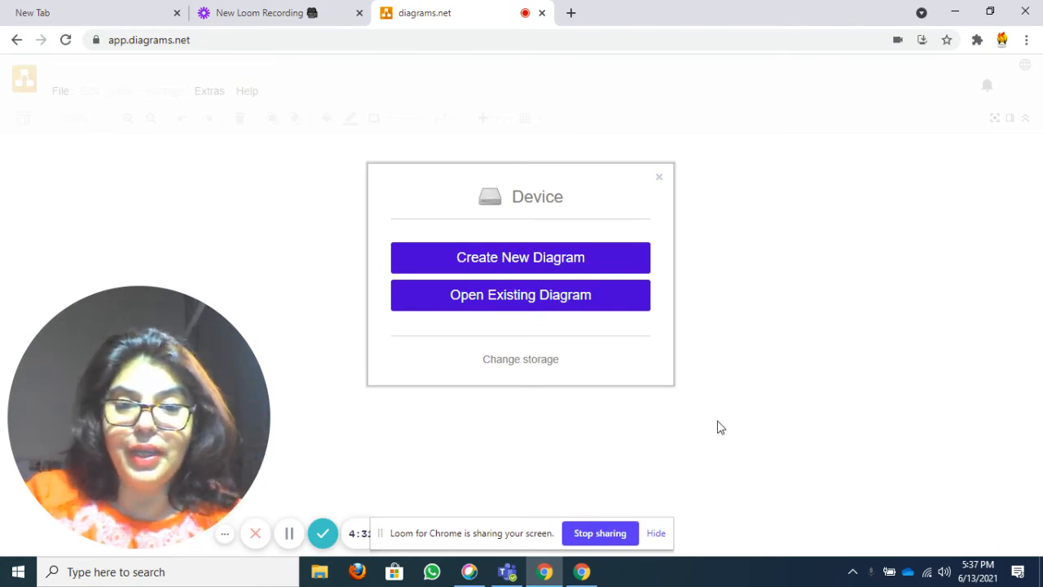
left_click(513, 367)
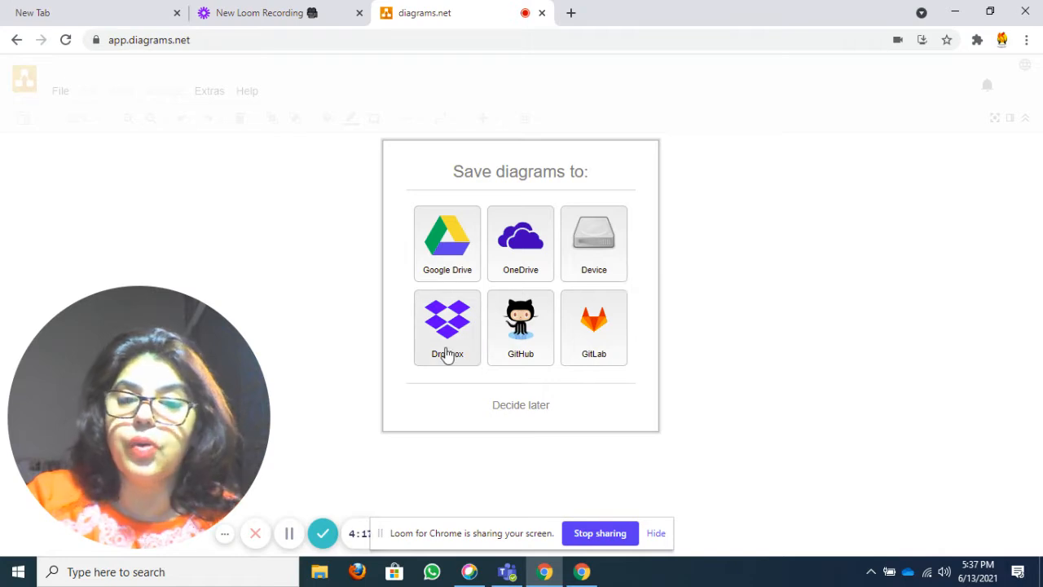
left_click(604, 247)
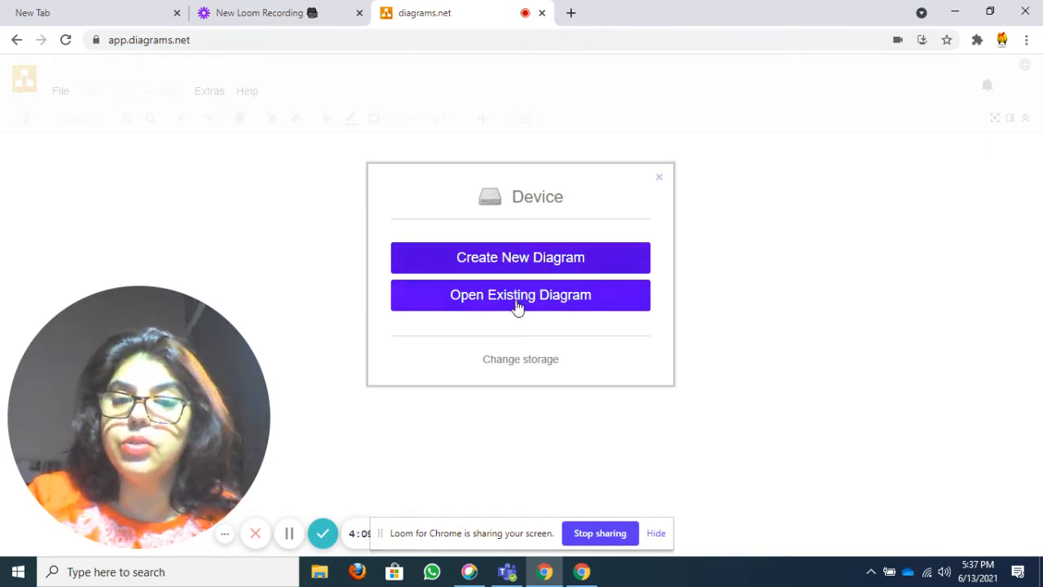
Create a new blank diagram and save it as flowchart2 in the Documents folder
left_click(509, 257)
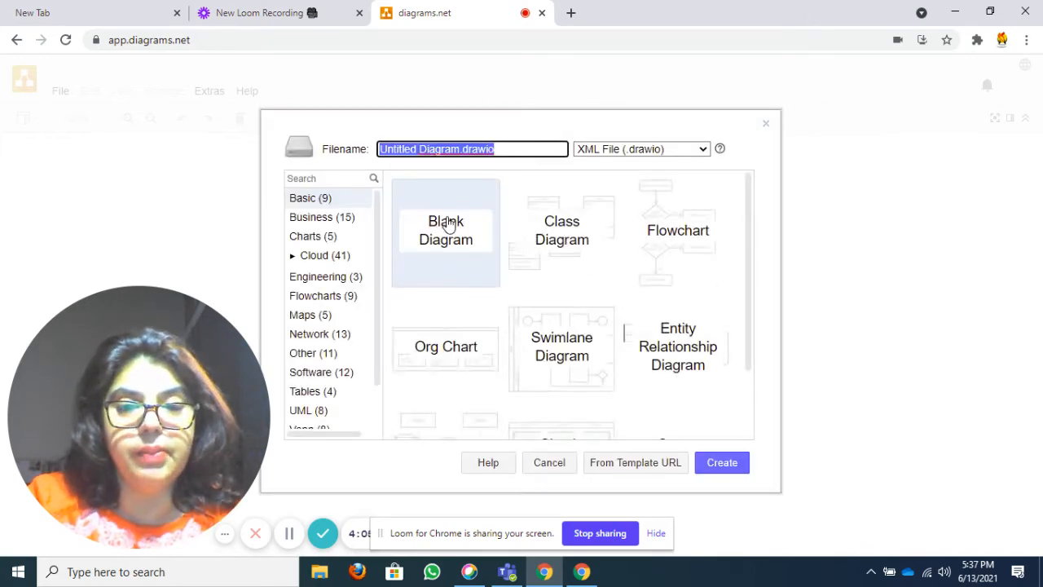
left_click(446, 226)
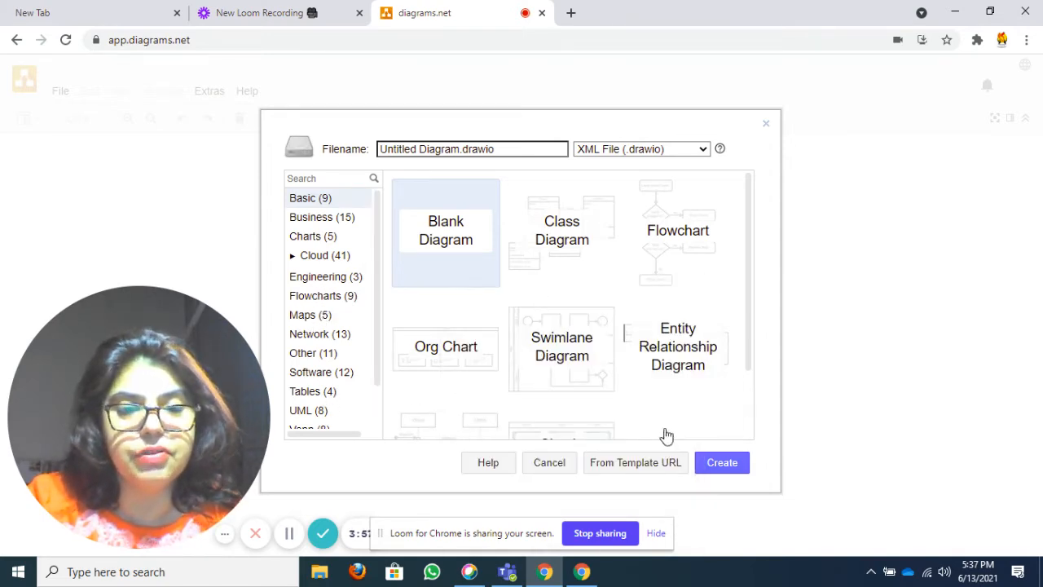
left_click(717, 464)
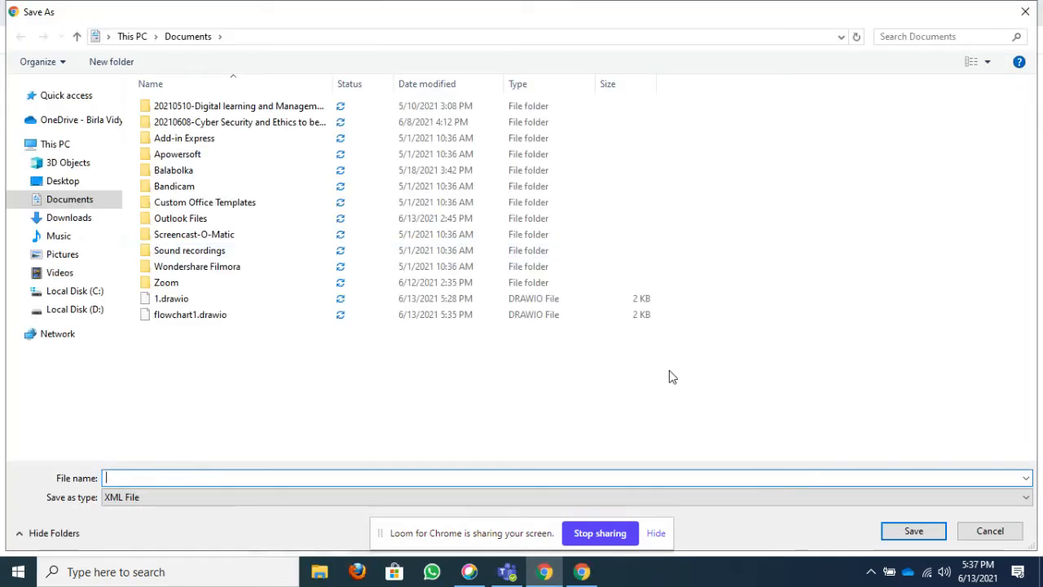
type("flow")
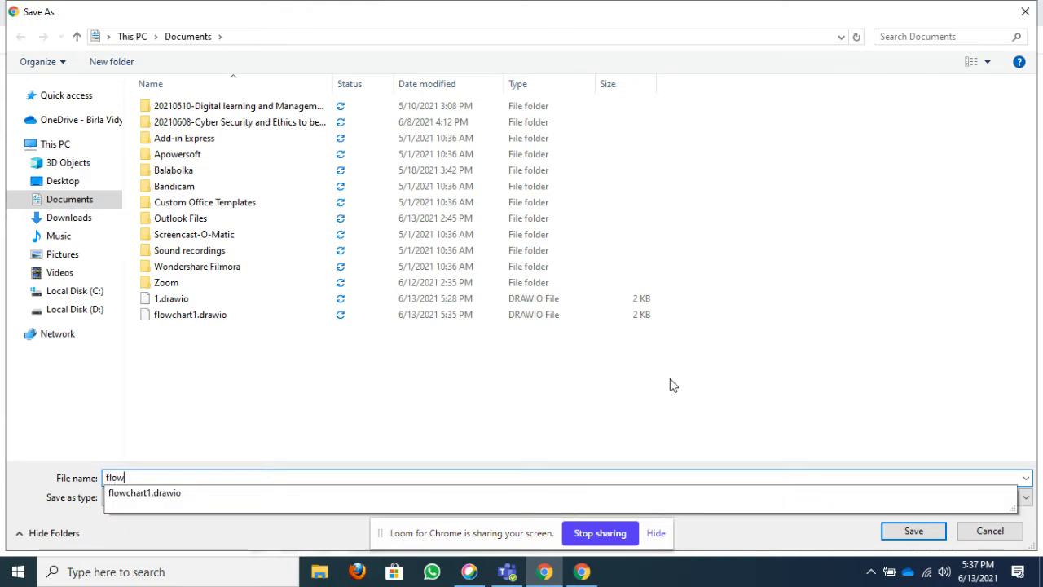
type("chart2")
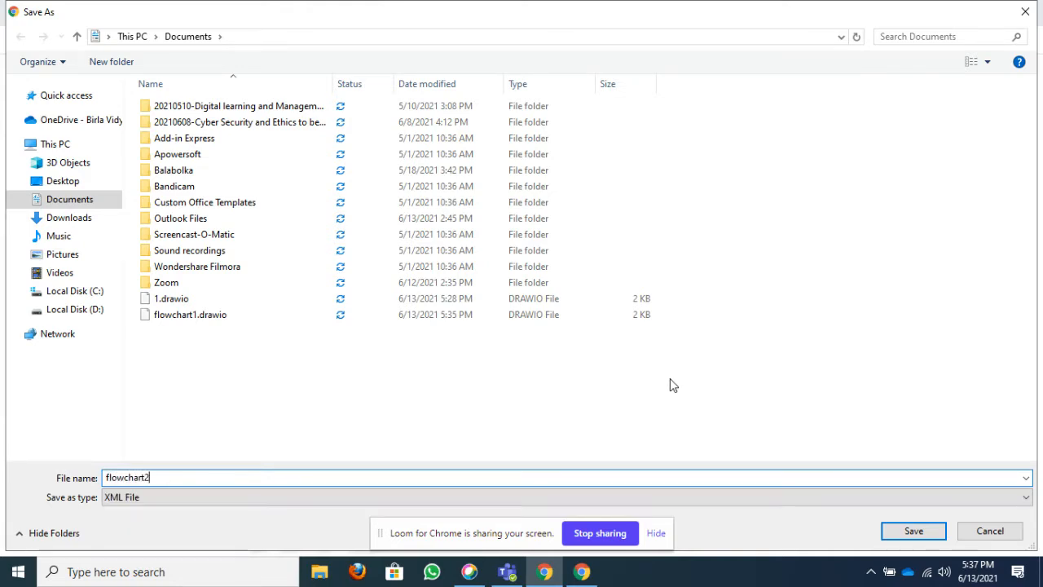
left_click(916, 528)
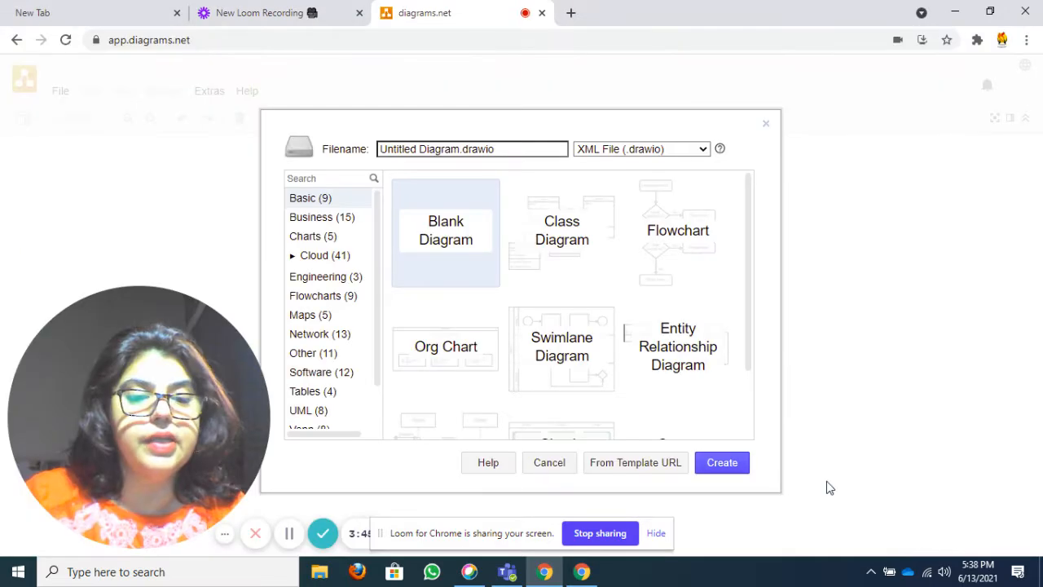
left_click(502, 151)
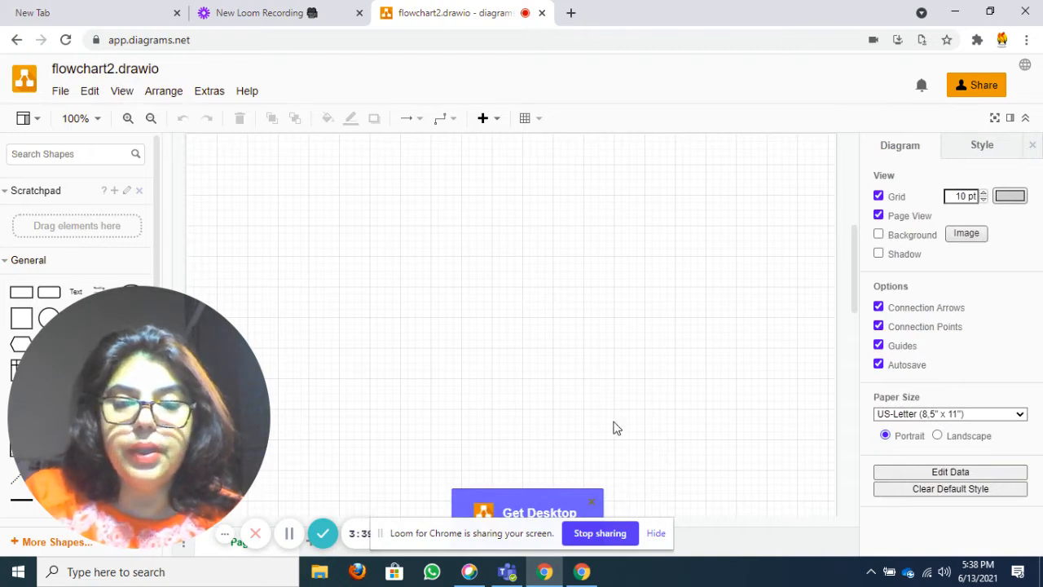
Expand the Misc, Advanced and Flowchart shape libraries
left_click_drag(149, 310, 974, 295)
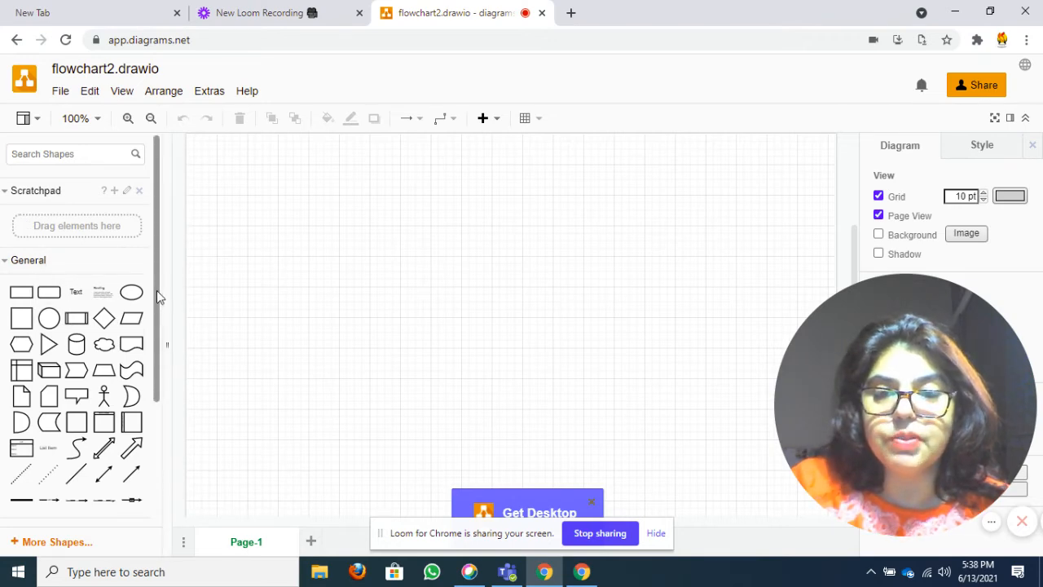
left_click_drag(158, 297, 157, 413)
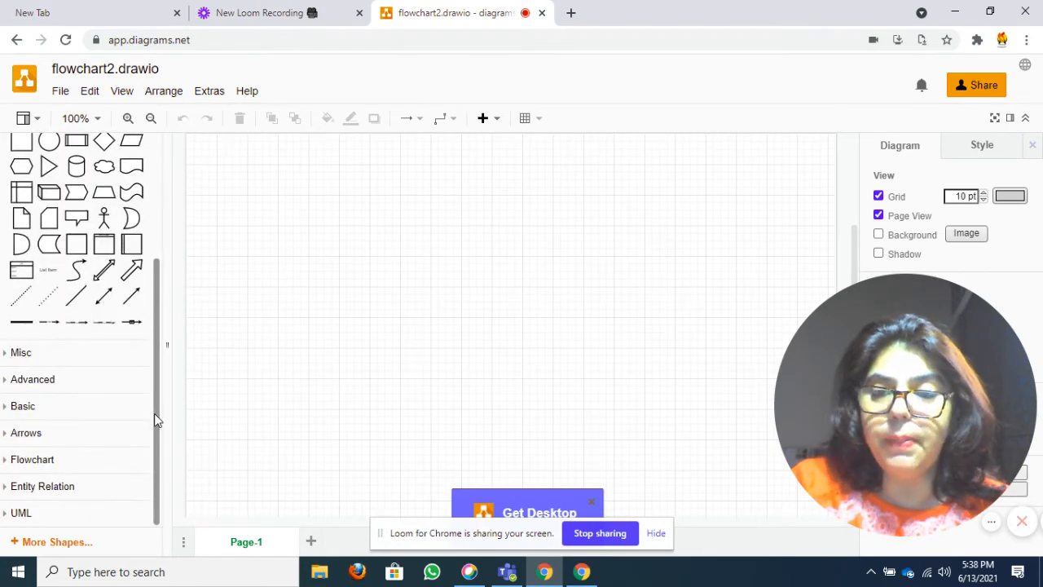
left_click(22, 357)
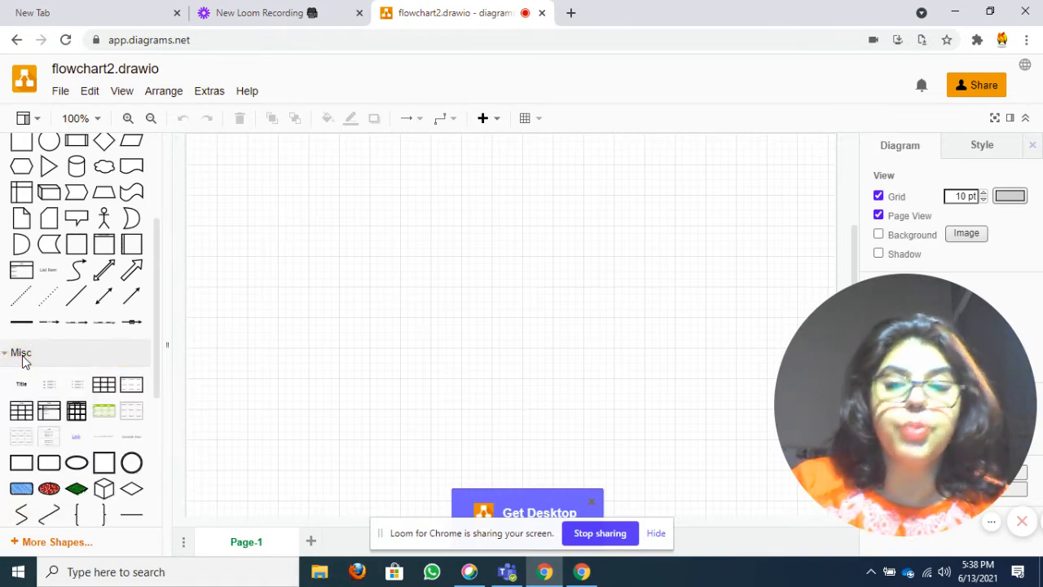
left_click_drag(159, 346, 157, 494)
left_click(37, 385)
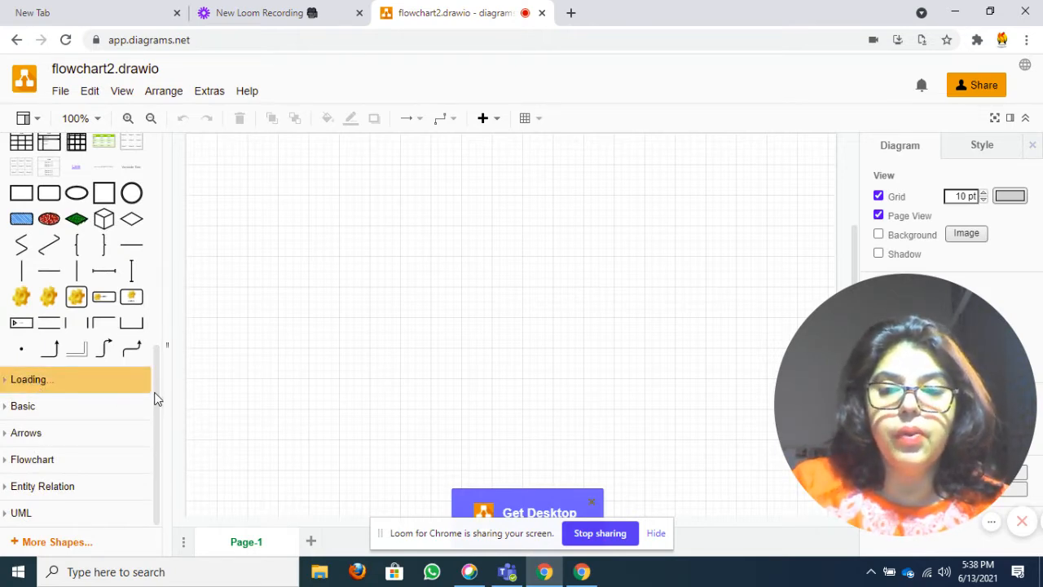
left_click_drag(158, 397, 156, 495)
left_click(29, 461)
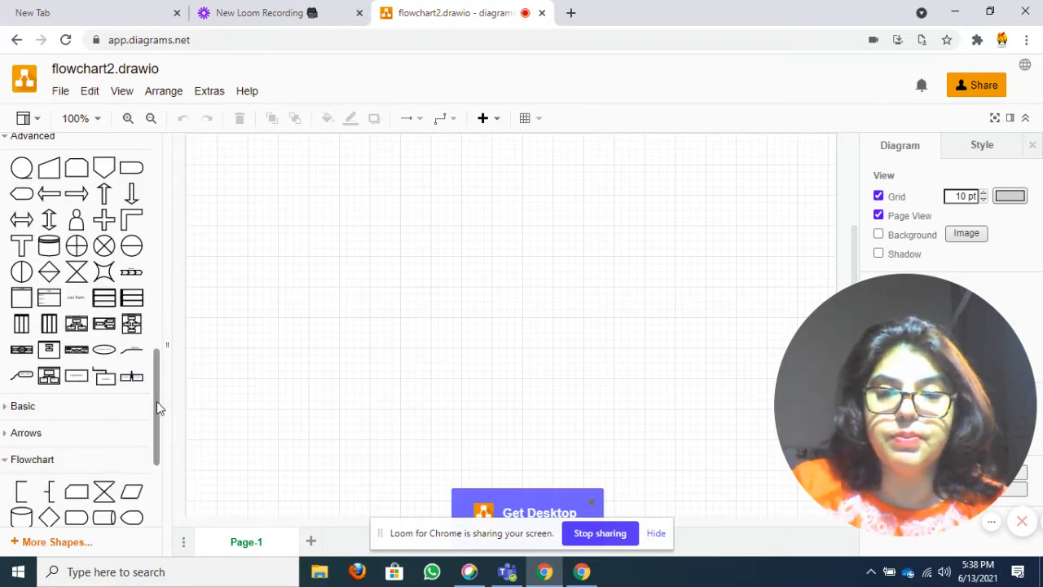
Add an ellipse from the Flowchart shapes, place it near the top of the page and label it "Start"
left_click_drag(156, 401, 158, 441)
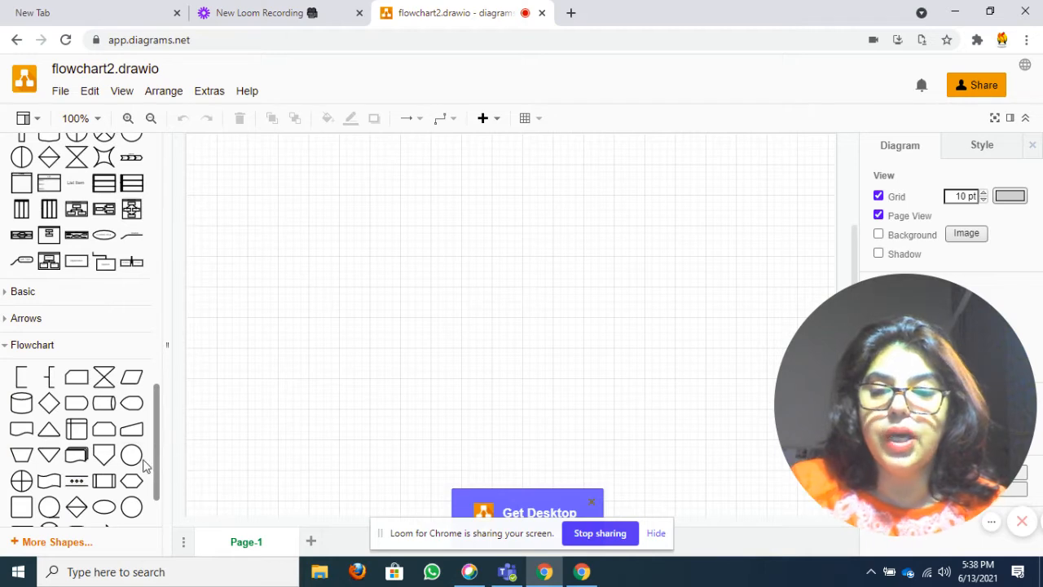
left_click(107, 511)
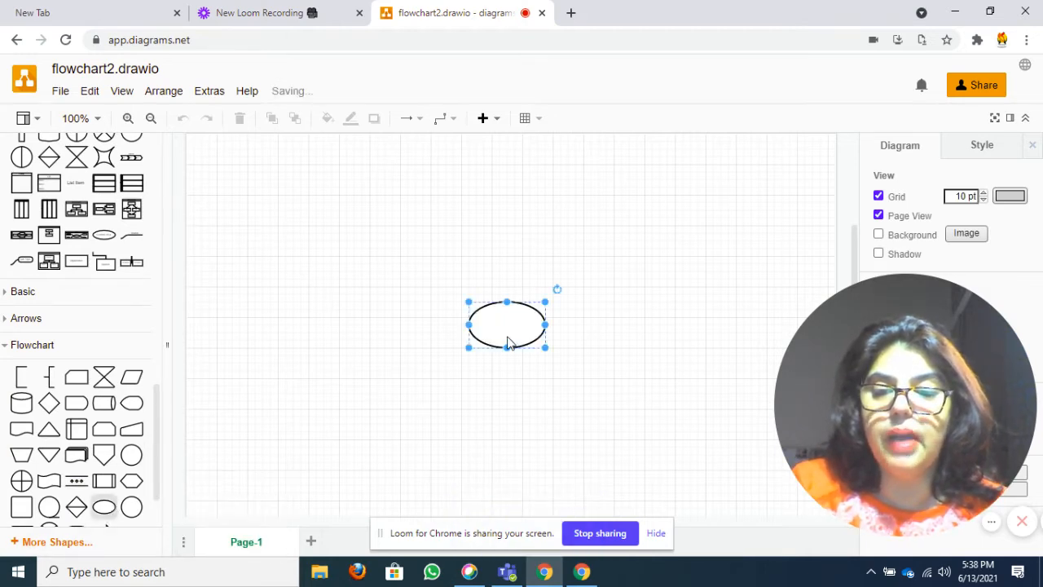
left_click_drag(507, 324, 466, 207)
double_click(467, 209)
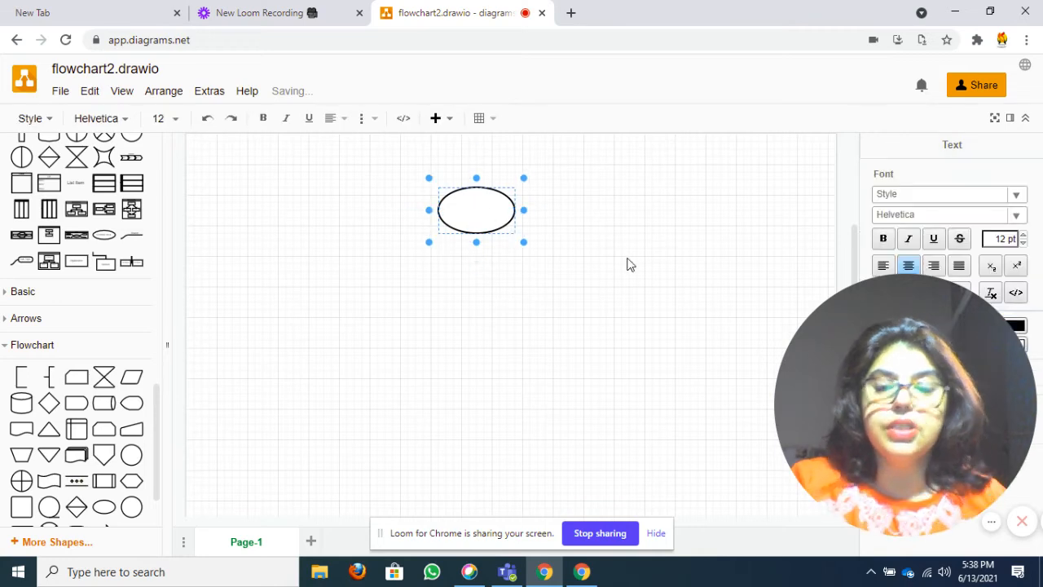
type("Star")
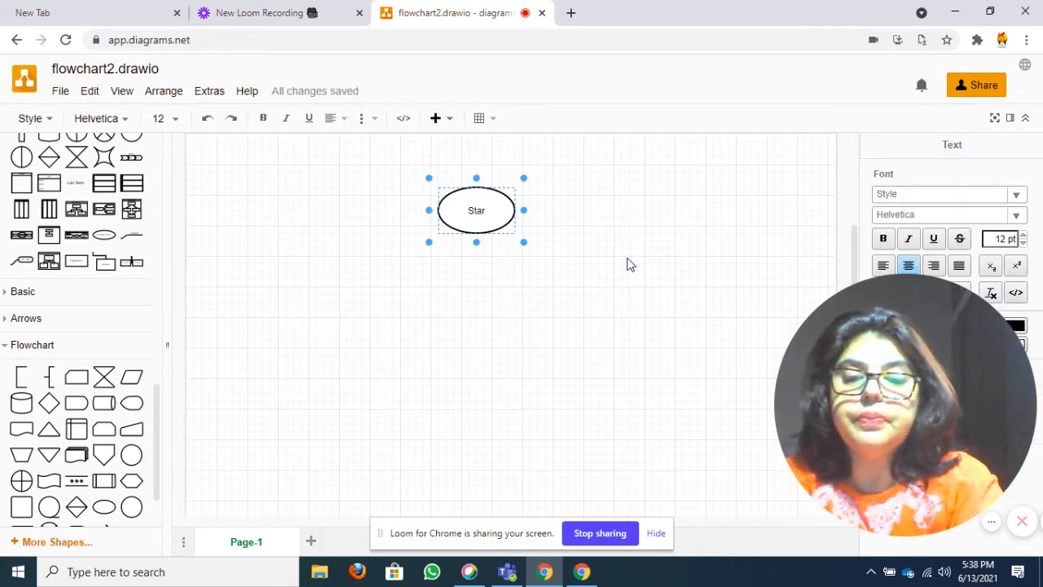
type("t")
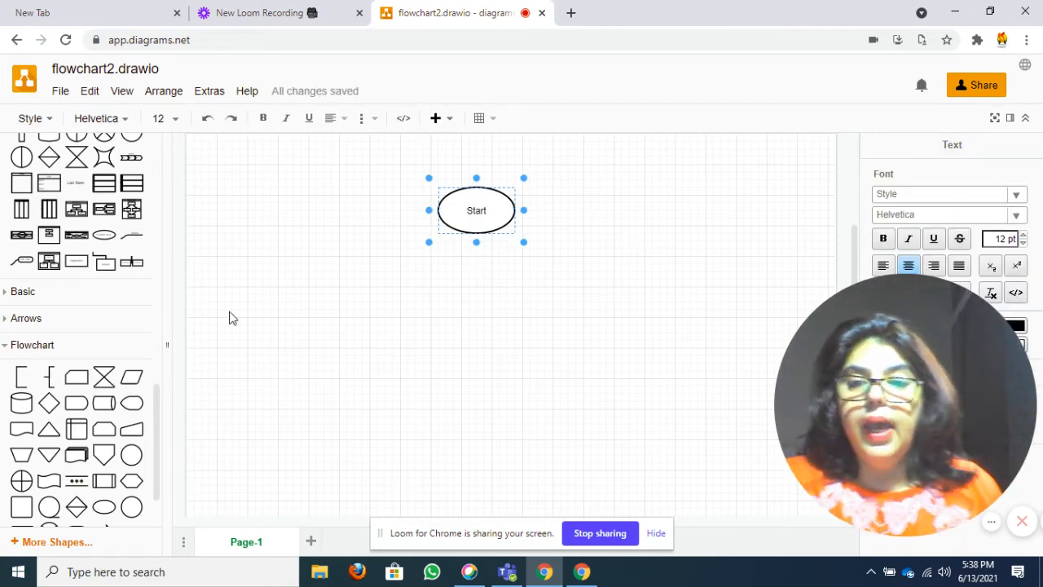
left_click(482, 419)
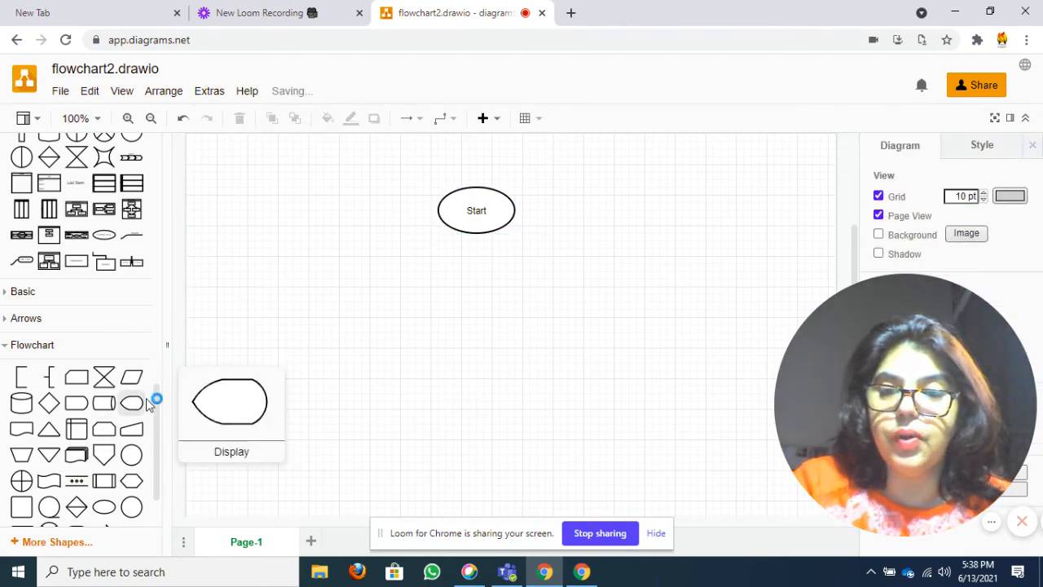
Add a parallelogram from the General shapes, place it below the Start ellipse and label it "Input your age"
scroll(96, 384, "up", 10)
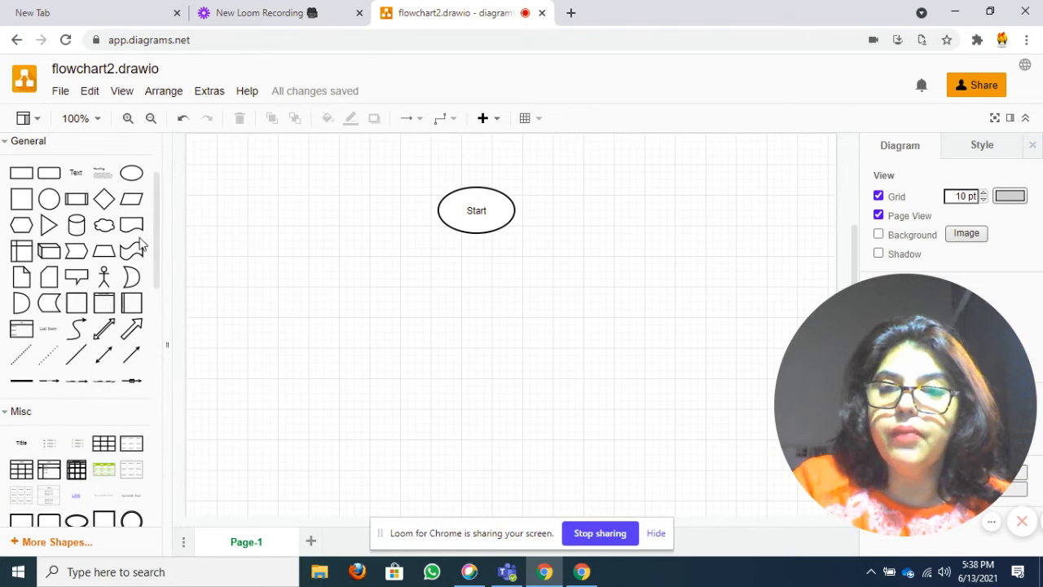
left_click(126, 204)
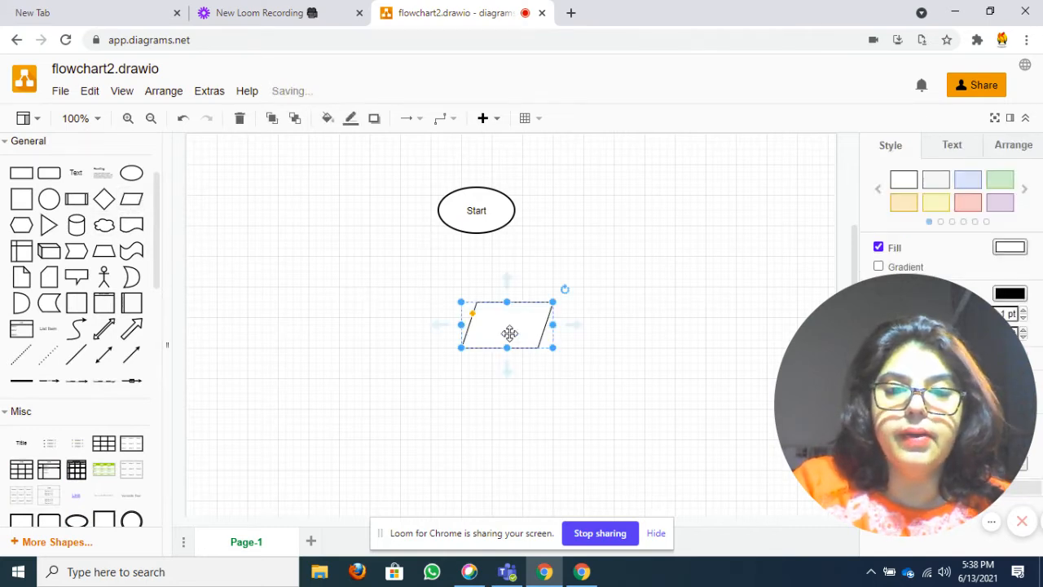
left_click_drag(508, 334, 471, 310)
double_click(470, 309)
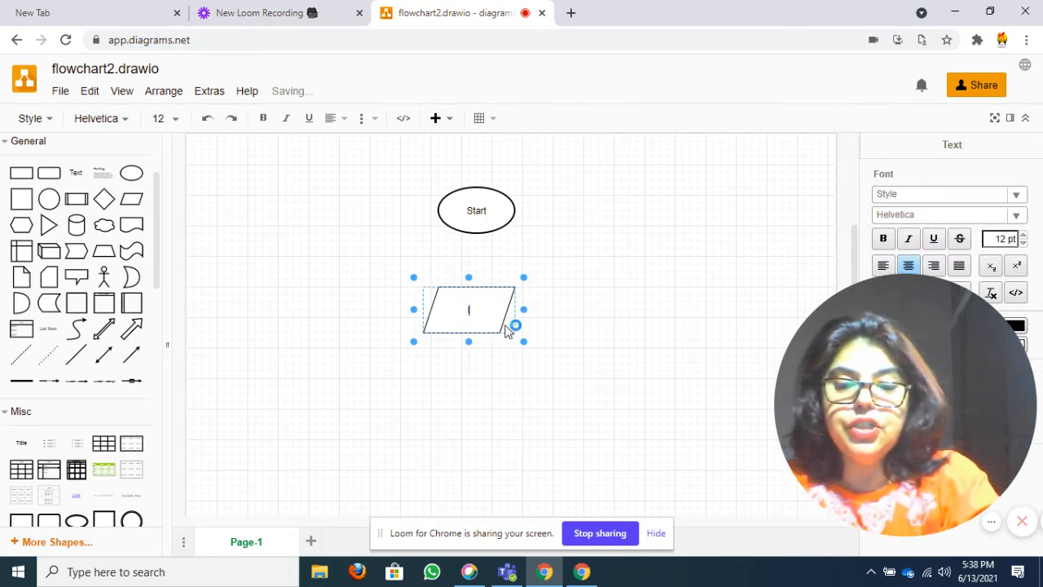
type("Input")
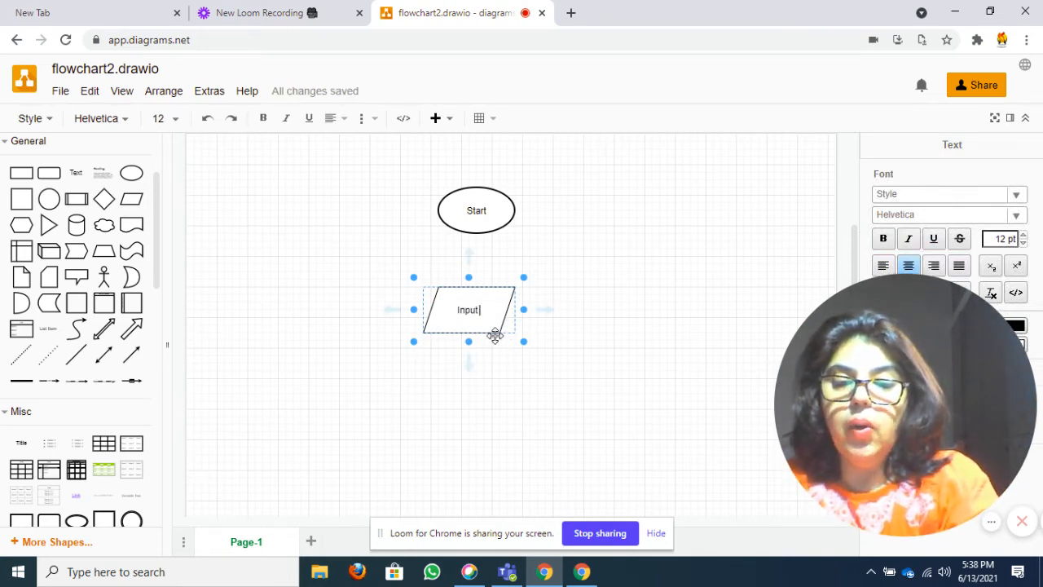
type(" your age")
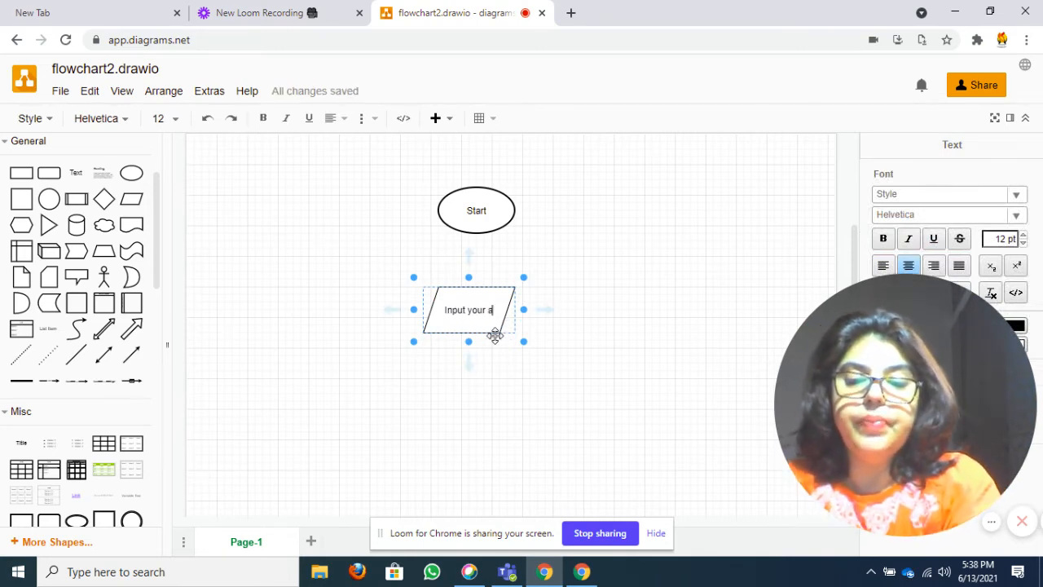
left_click(468, 393)
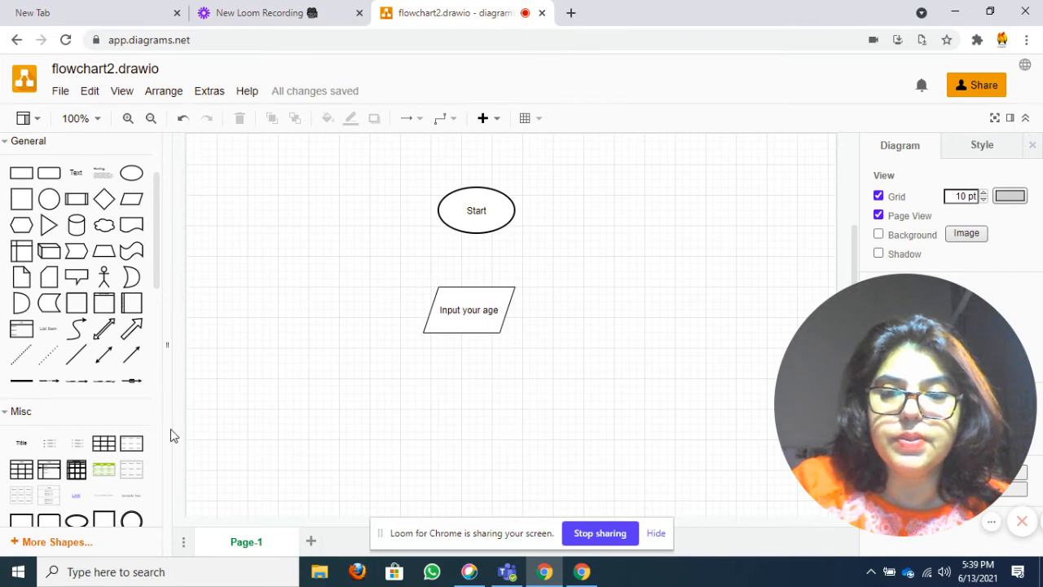
Collapse the Misc shapes and add a one-way arrow running from the Start ellipse to the "Input your age" parallelogram
left_click(7, 411)
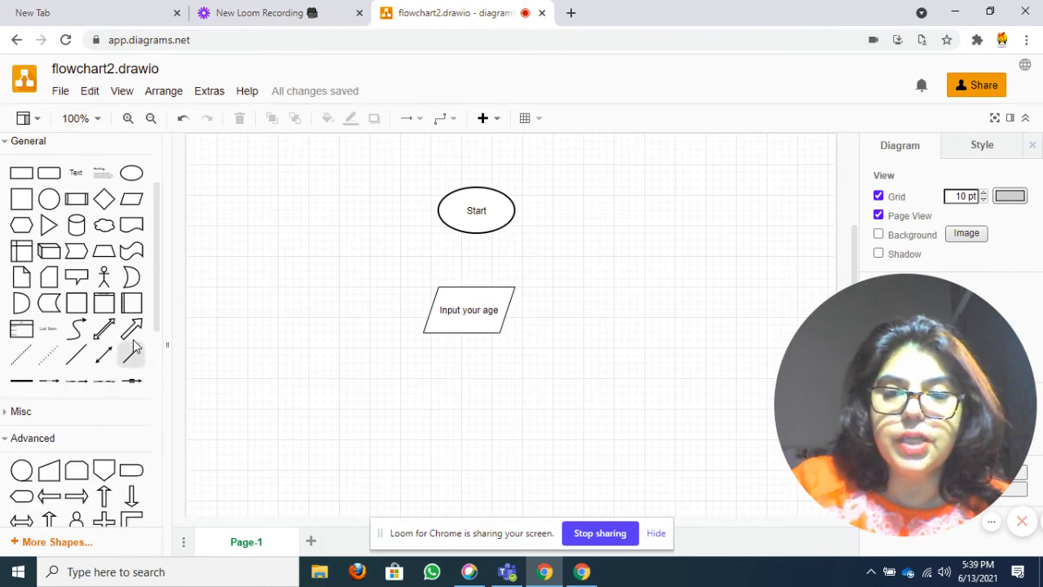
scroll(154, 306, "down", 1)
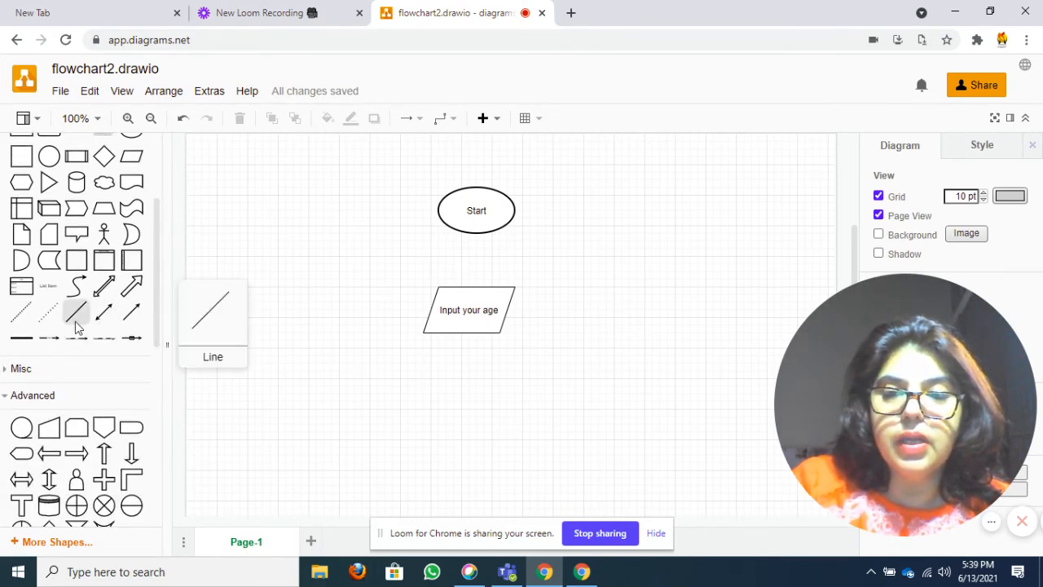
left_click(128, 316)
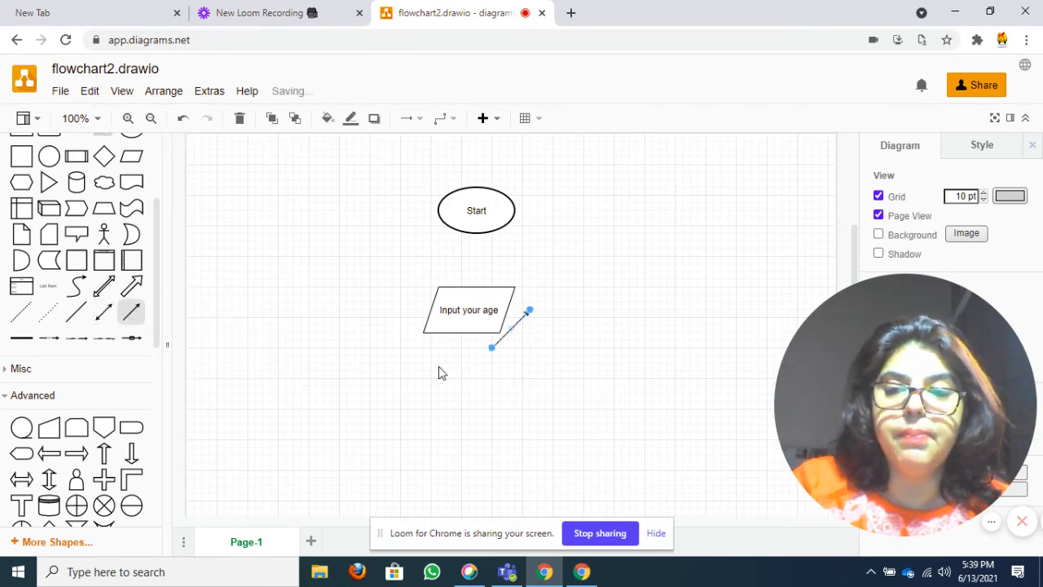
left_click(599, 389)
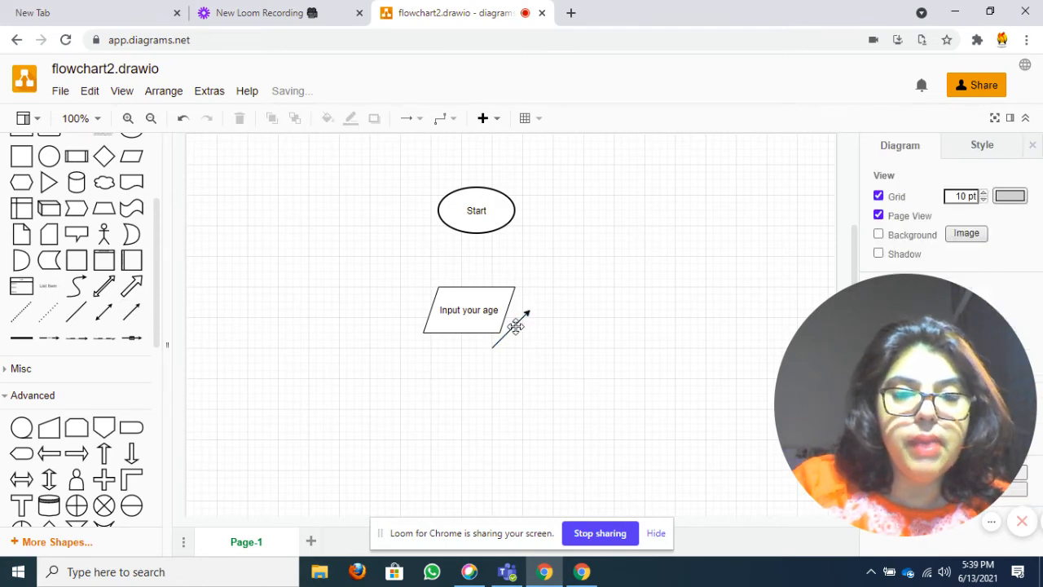
left_click_drag(516, 326, 473, 290)
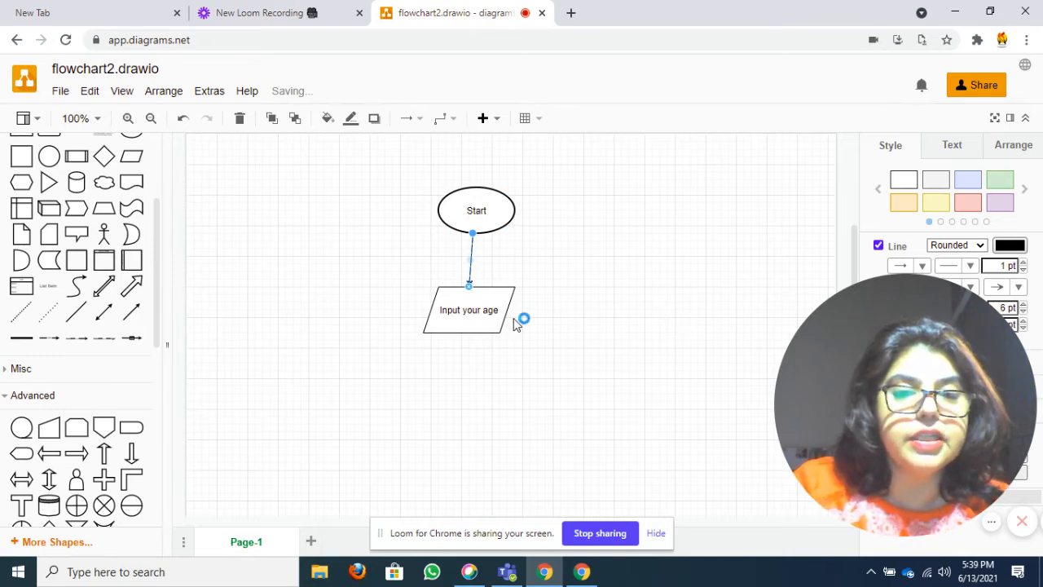
left_click(608, 345)
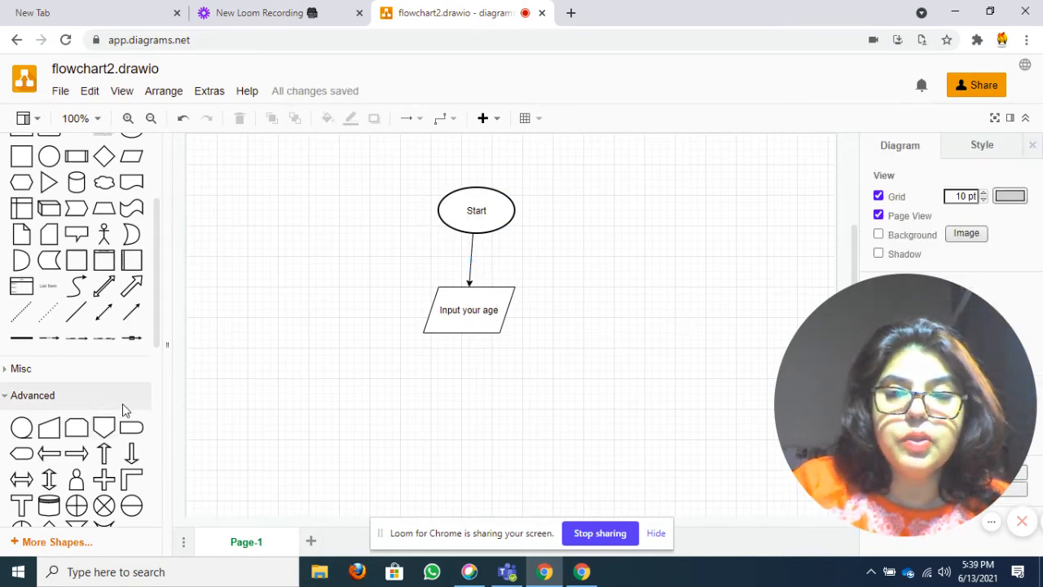
Add a diamond from the General shapes and place it below the "Input your age" parallelogram
scroll(35, 284, "down", 1)
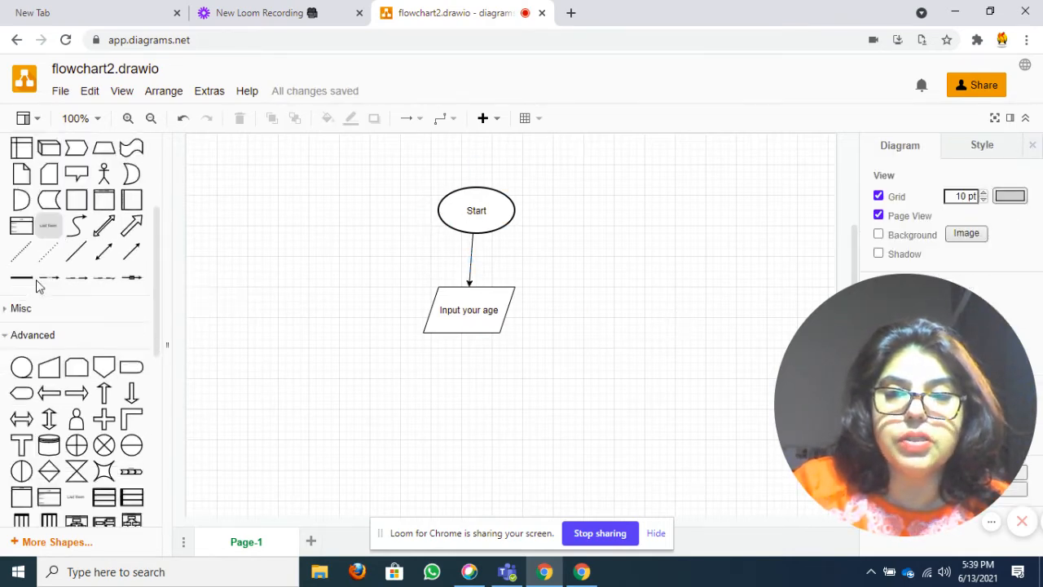
scroll(38, 281, "up", 3)
scroll(37, 282, "up", 1)
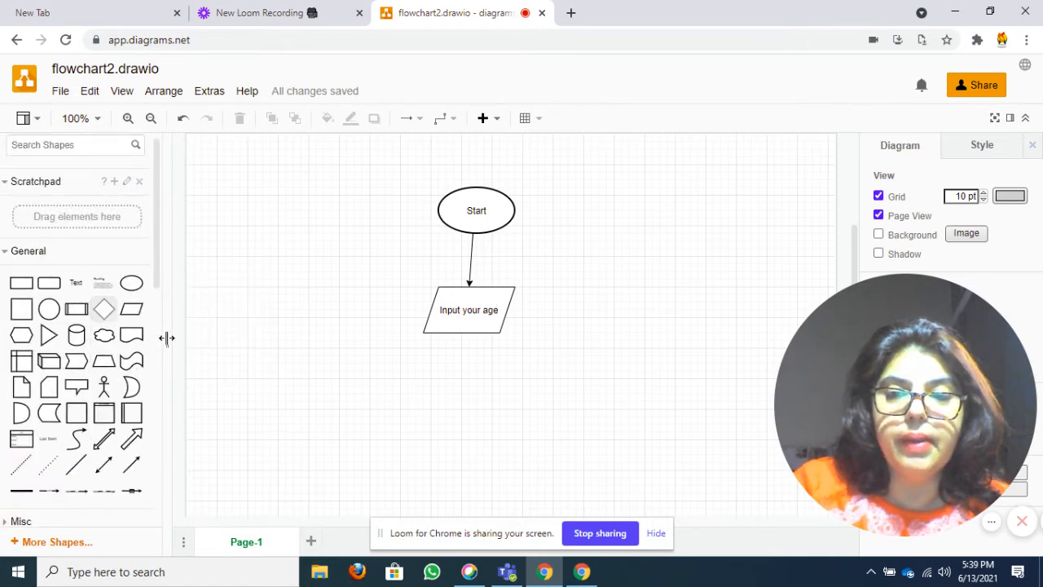
left_click(103, 309)
left_click_drag(503, 333, 522, 447)
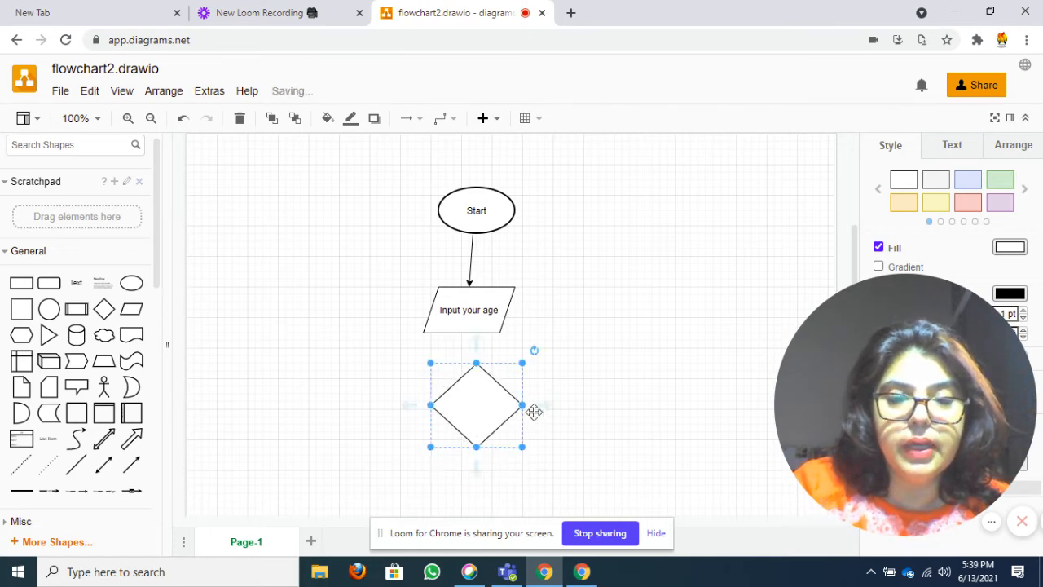
left_click(575, 374)
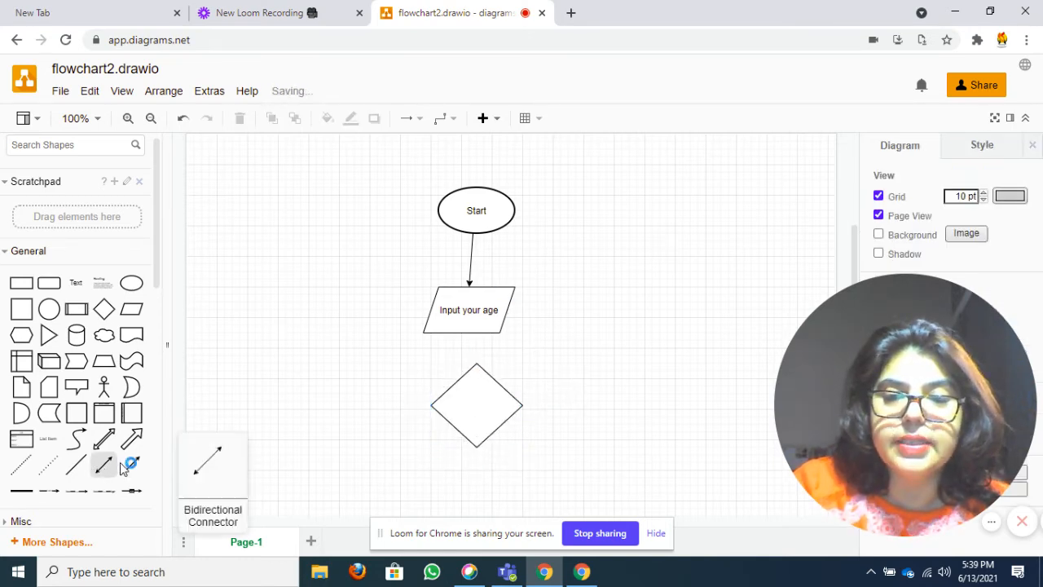
Add a directional connector running from the "Input your age" parallelogram to the top of the diamond
left_click(131, 465)
left_click_drag(523, 318, 469, 335)
left_click(551, 356)
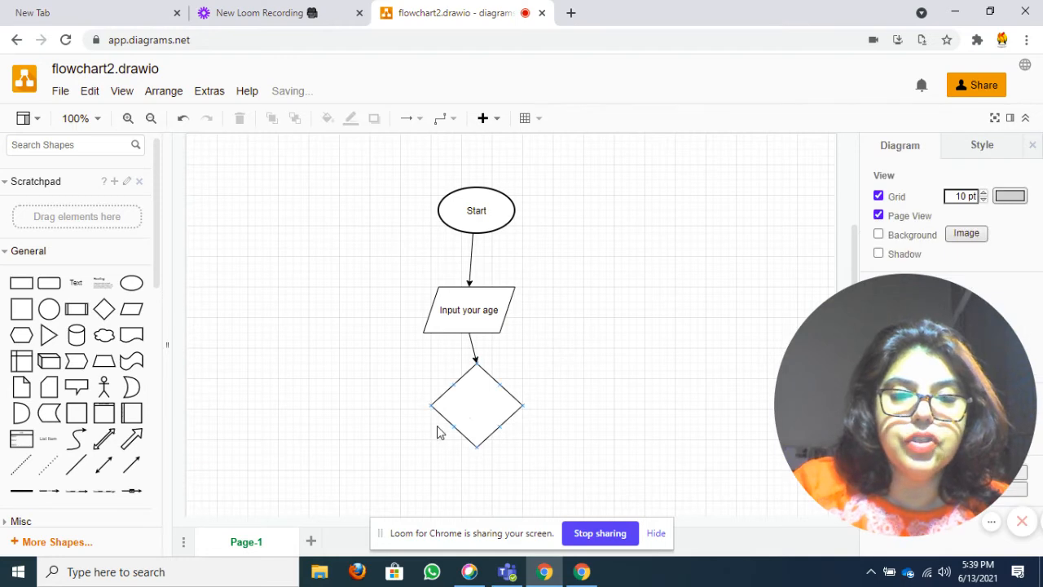
Label the diamond "Is your age > 18"
double_click(467, 406)
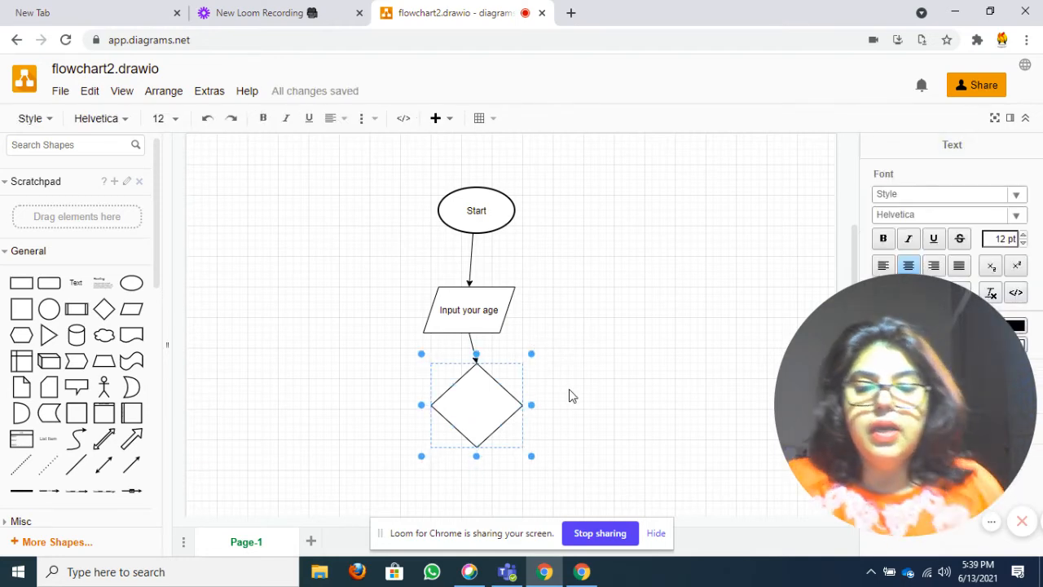
type("Is")
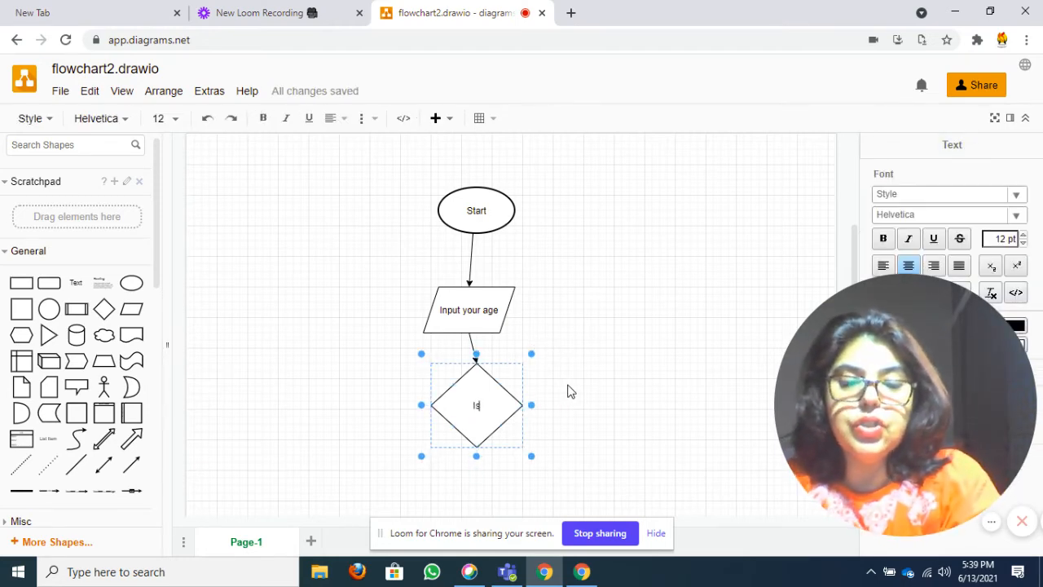
type(" your")
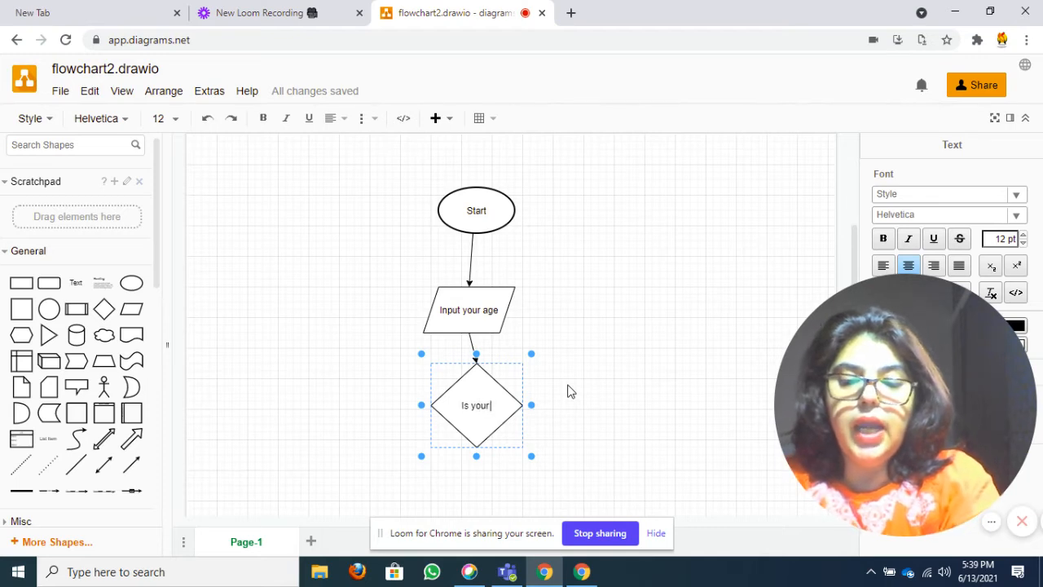
type(" age > 1")
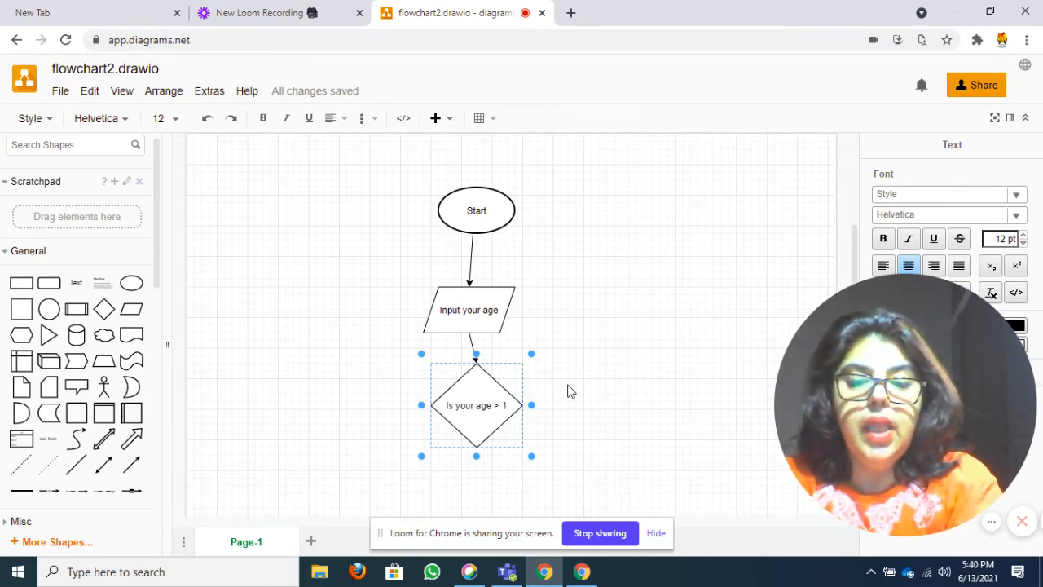
type("8")
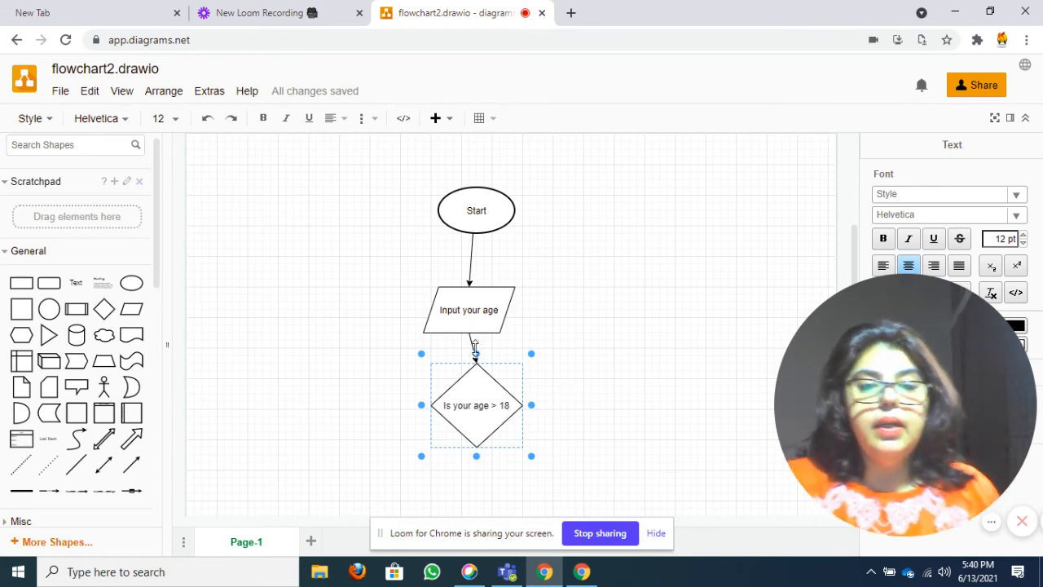
left_click(500, 466)
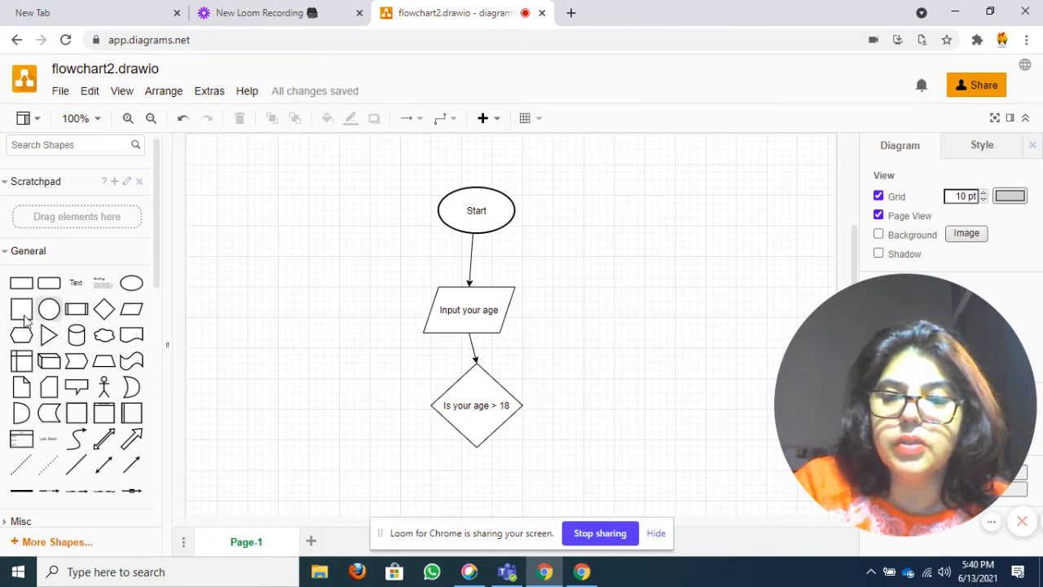
Add a square to the right of the diamond and an arrow-connected second square below it, shifted left toward the diamond
left_click_drag(24, 320, 578, 397)
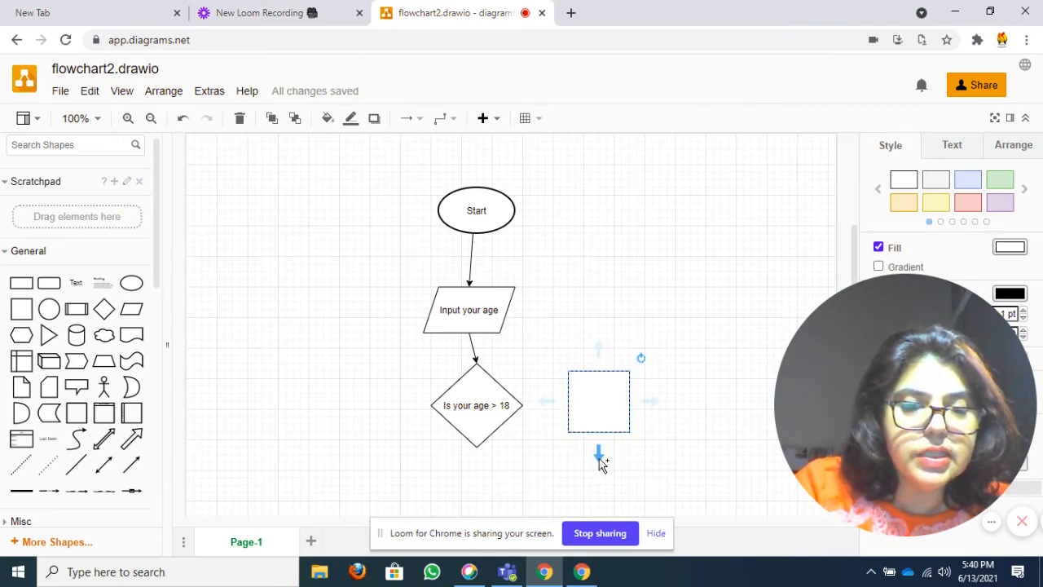
mouse_move(599, 458)
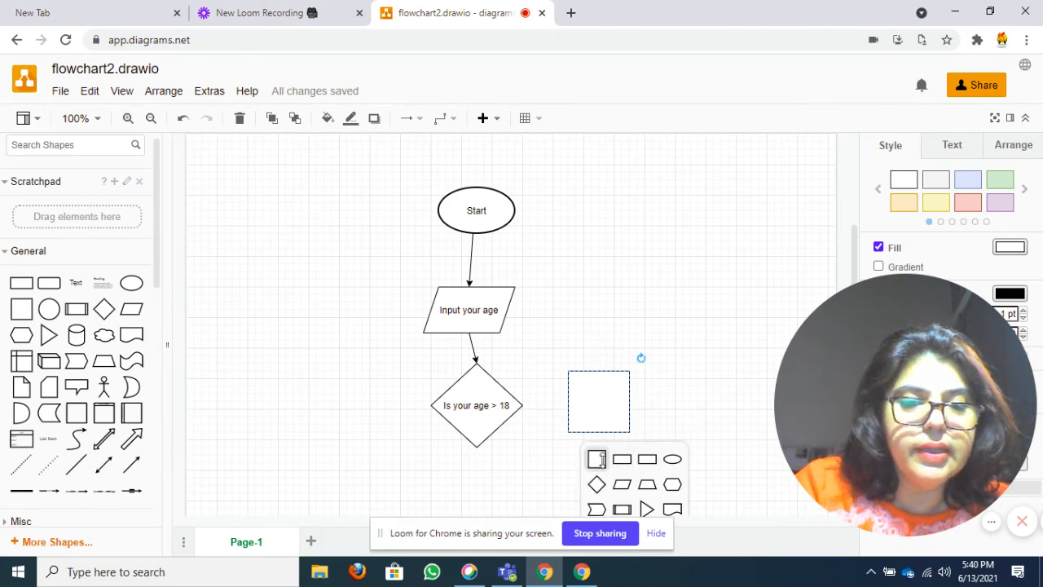
left_click(597, 460)
left_click(694, 399)
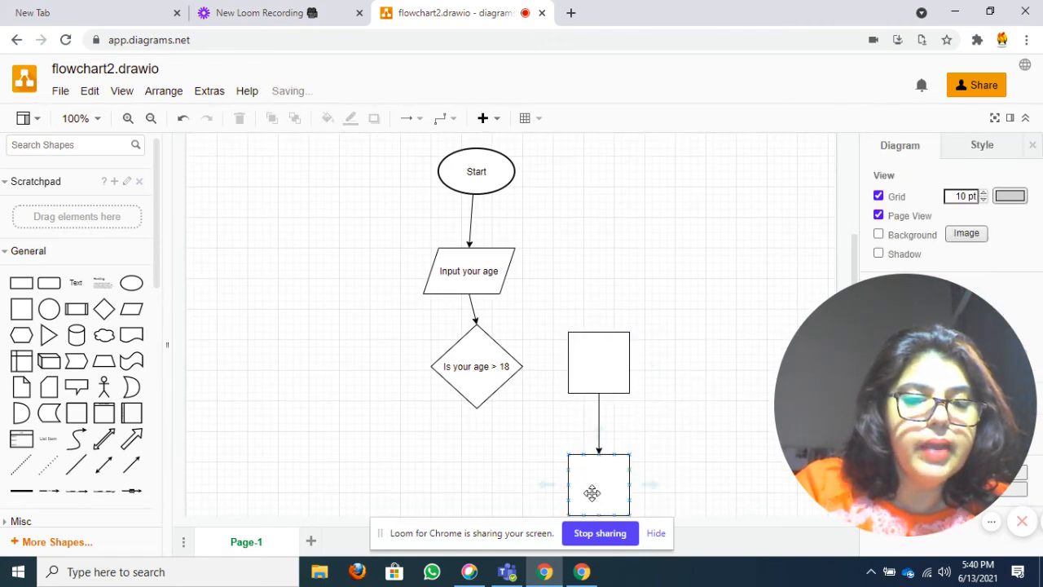
left_click_drag(592, 494, 533, 491)
left_click(643, 447)
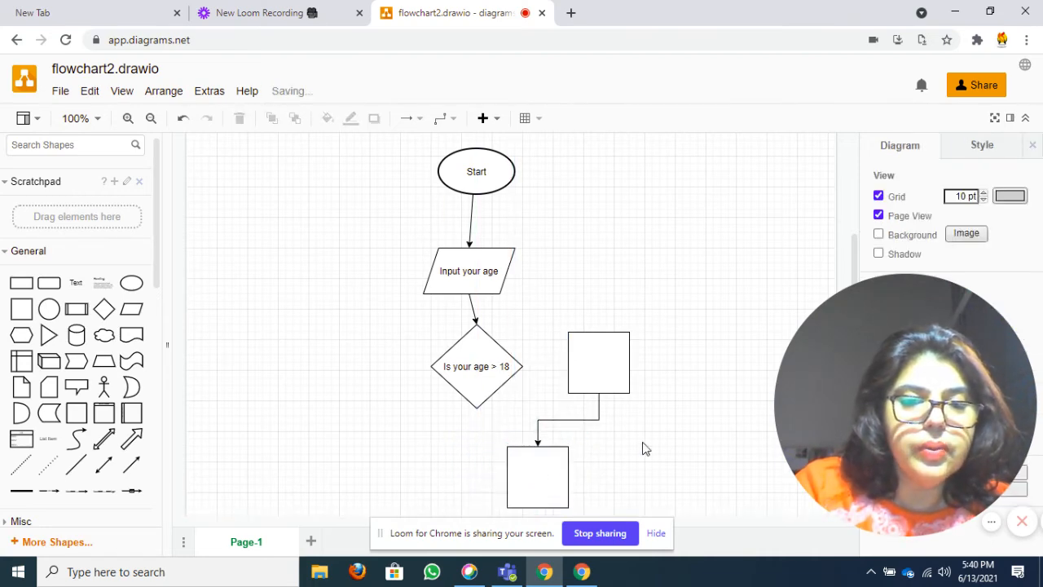
Add a directional connector, bend it into a curve and run it from the diamond to the square beside it
left_click(131, 465)
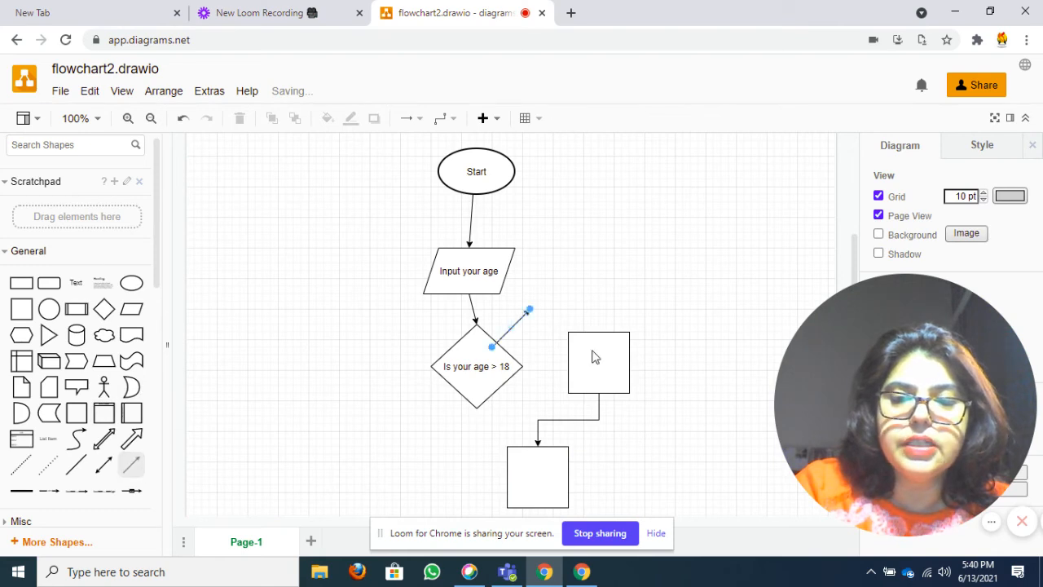
mouse_move(513, 328)
left_mouse_down()
mouse_move(554, 349)
mouse_move(513, 327)
left_mouse_up()
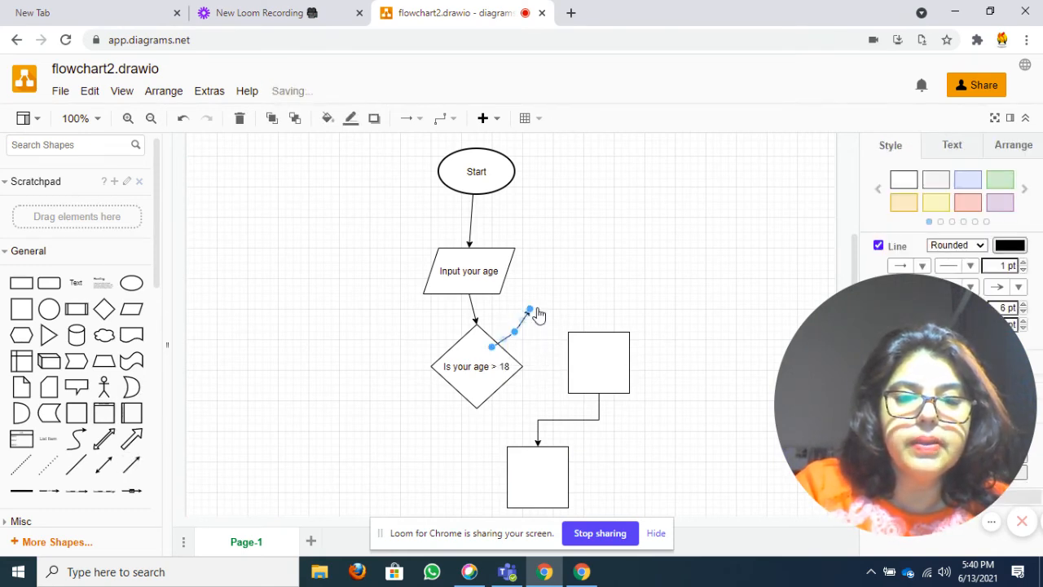
left_click(562, 300)
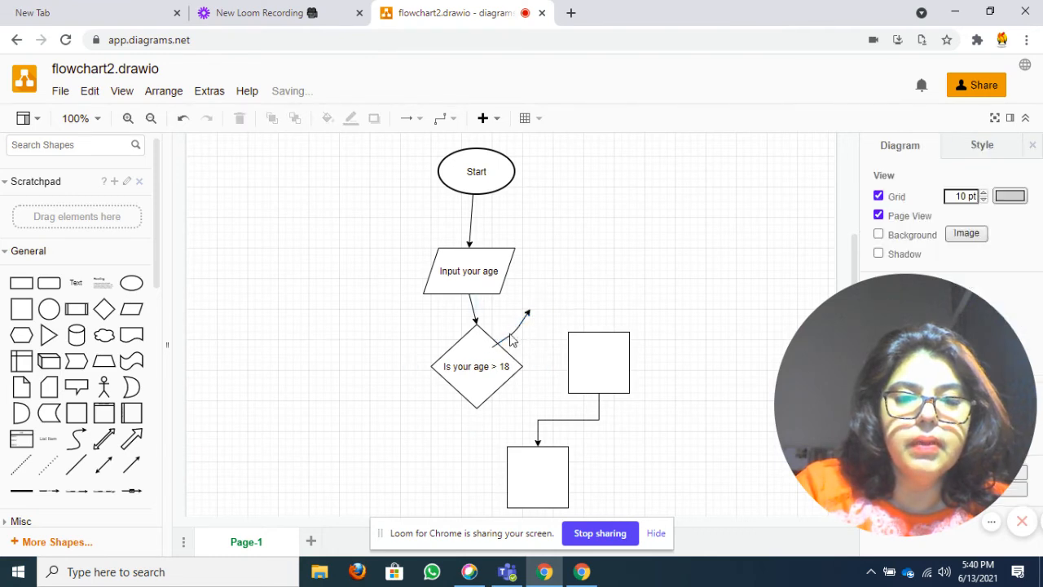
left_click(517, 327)
left_click_drag(518, 326, 564, 362)
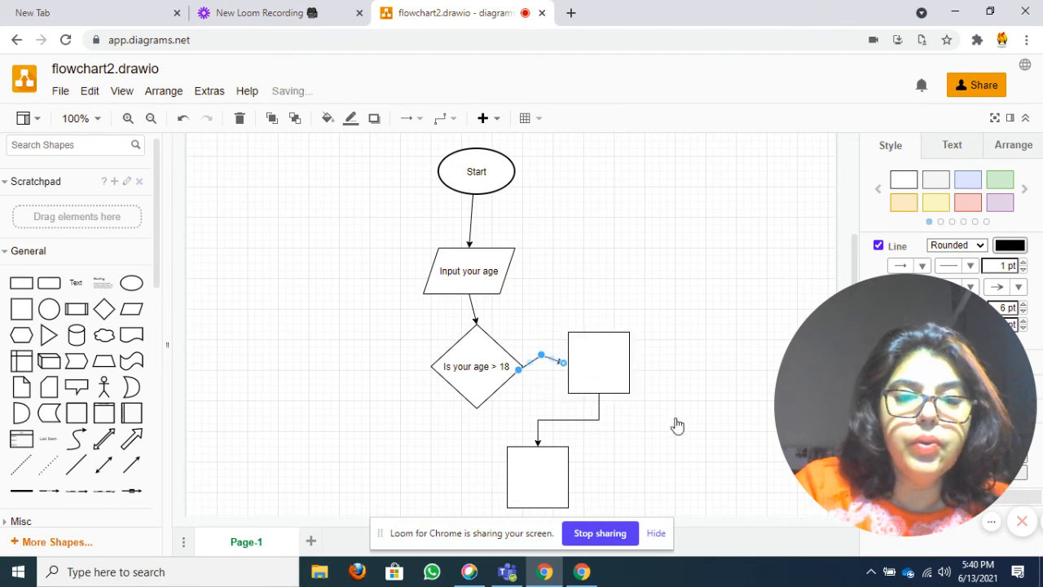
left_click(673, 451)
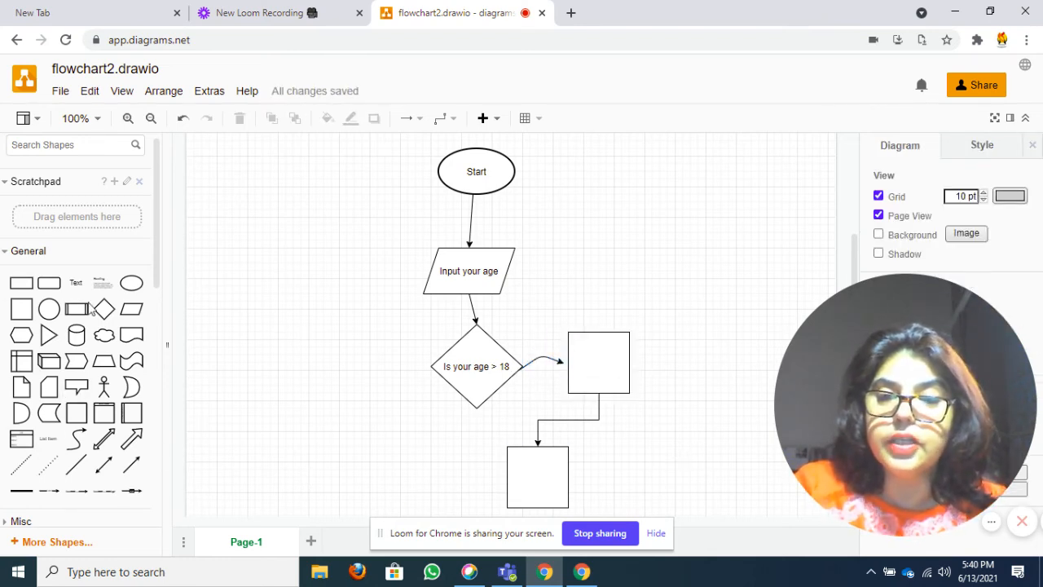
Add a Process shape from the General shapes and place it below and to the left of the diamond
mouse_move(58, 338)
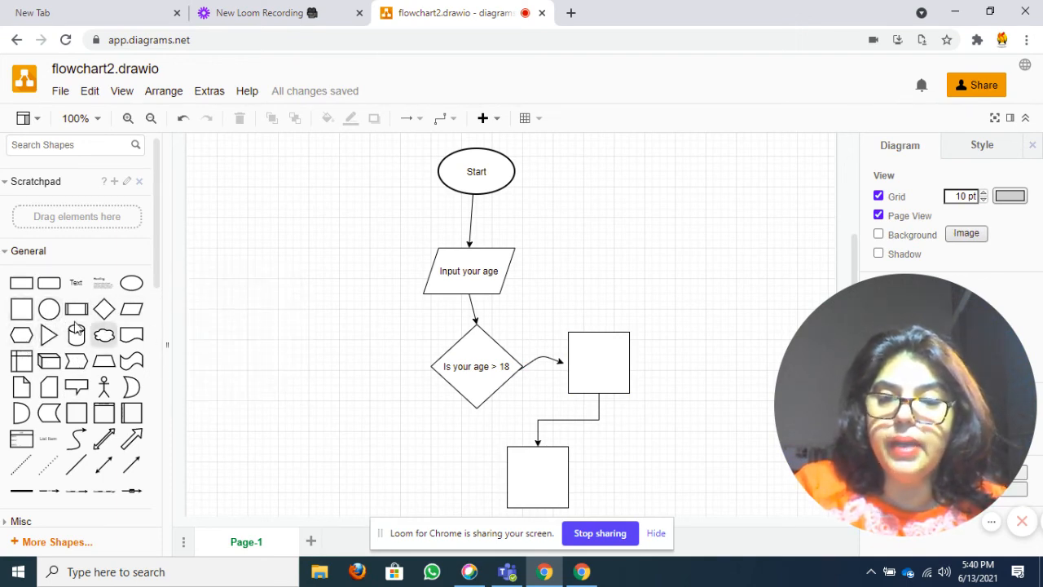
left_click(77, 315)
left_click_drag(504, 326, 402, 466)
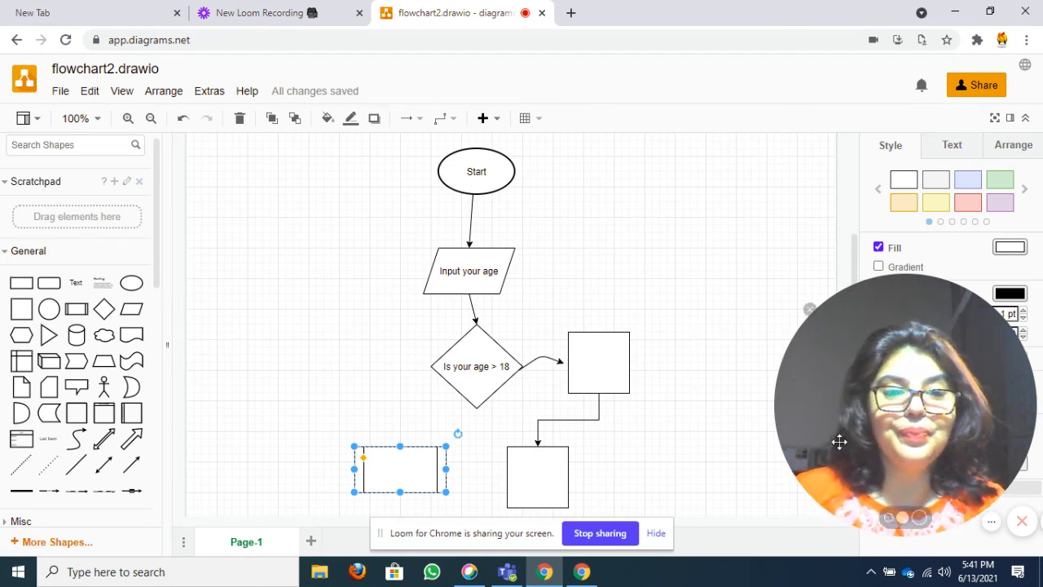
left_click(977, 40)
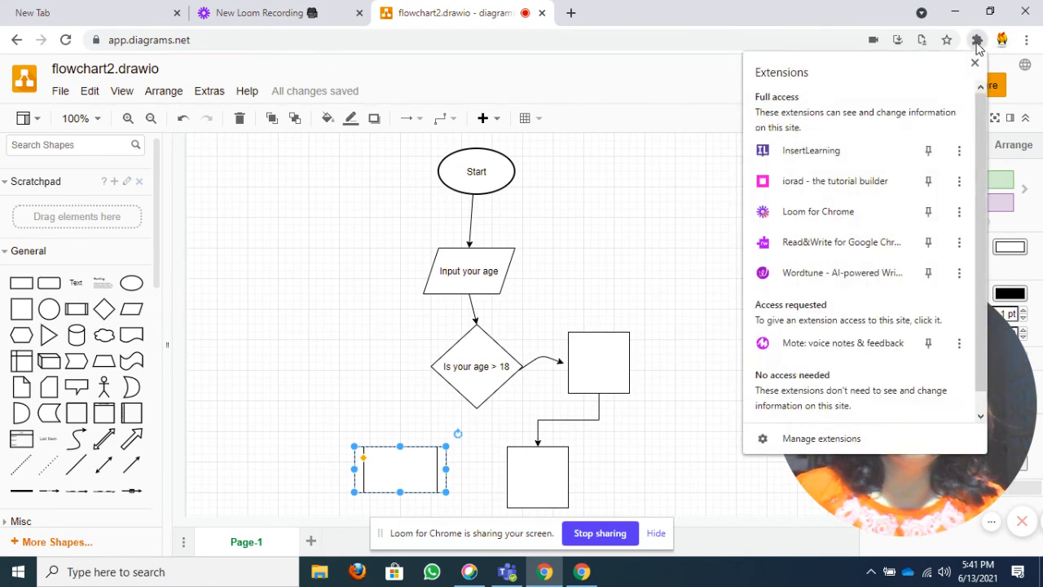